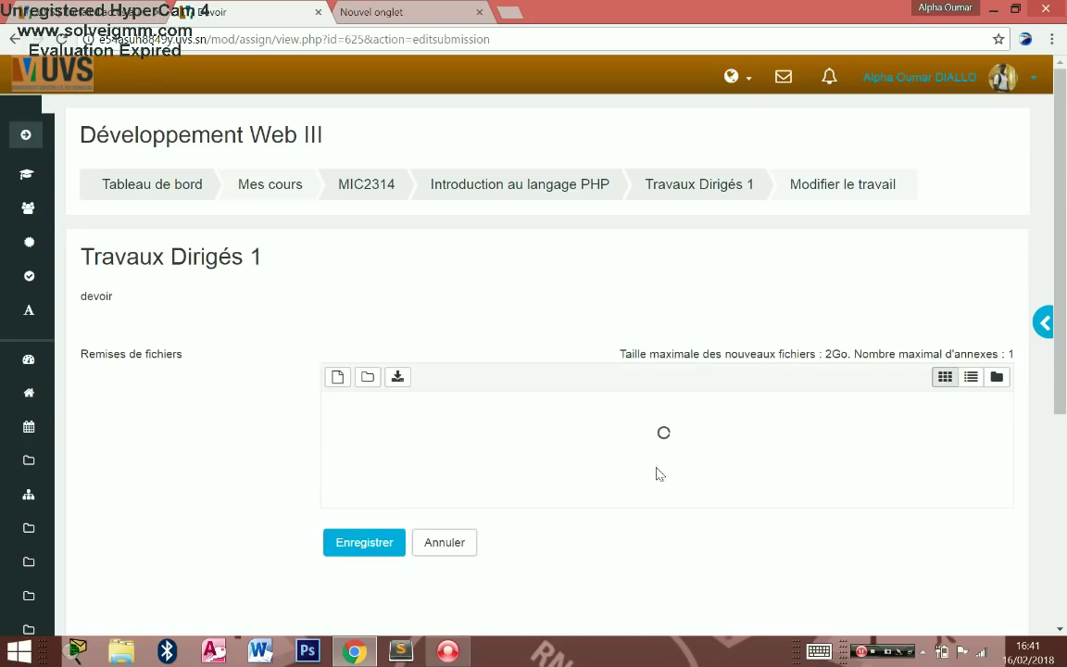
- Upload 1.docx from the Documents folder to the file submission area of Travaux Dirigés 1
mouse_move(658, 474)
mouse_down()
mouse_move(693, 485)
mouse_move(669, 467)
mouse_up()
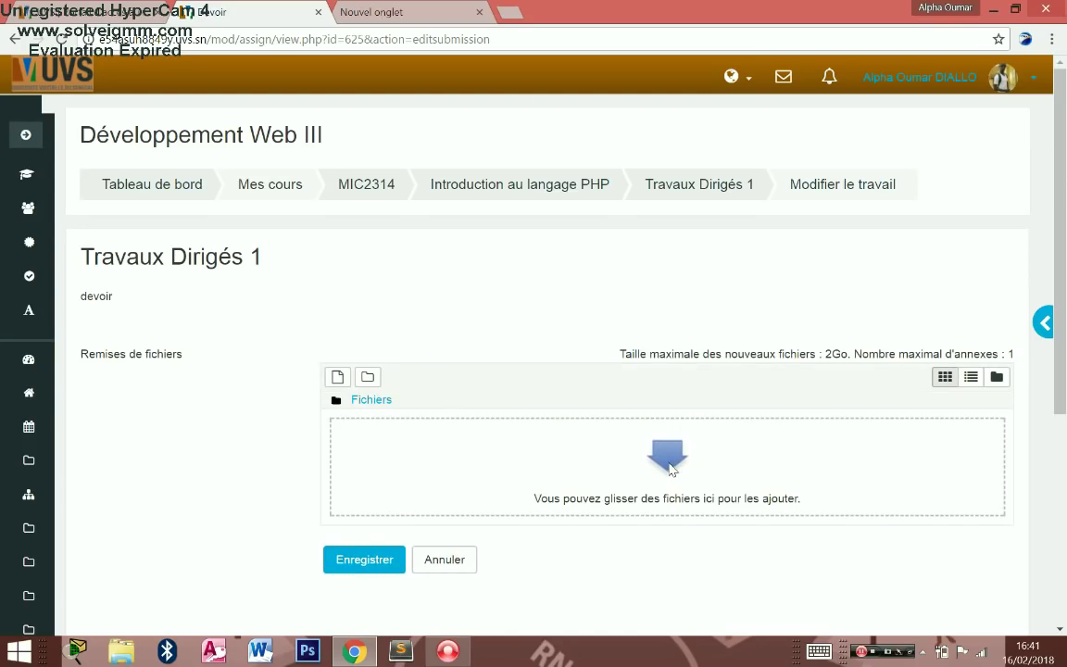
click(670, 469)
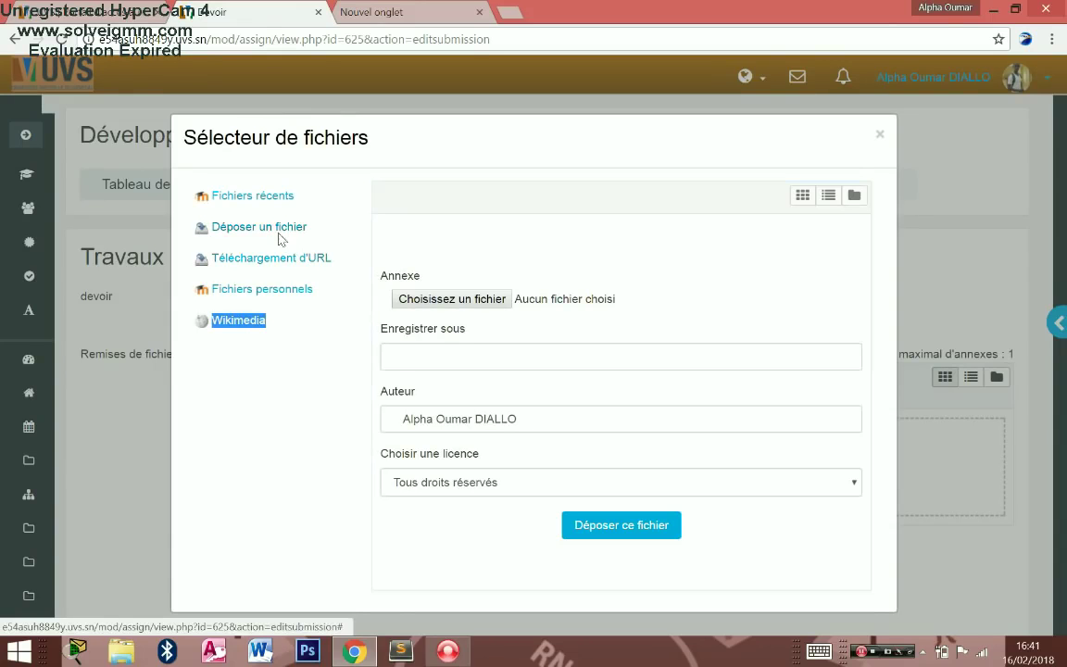
click(473, 301)
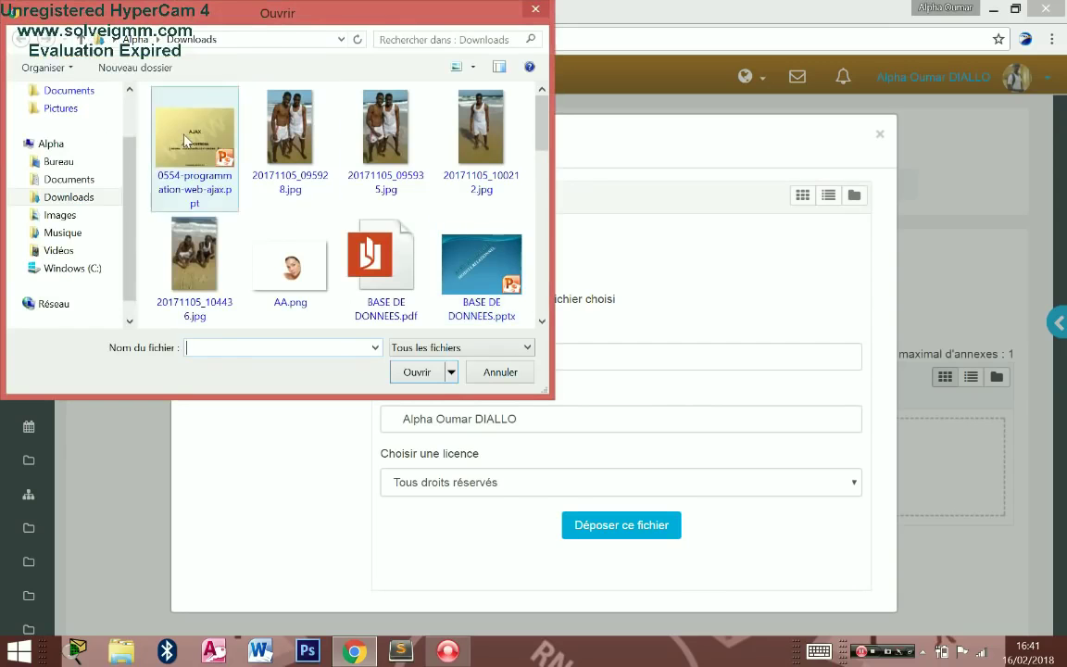
click(61, 163)
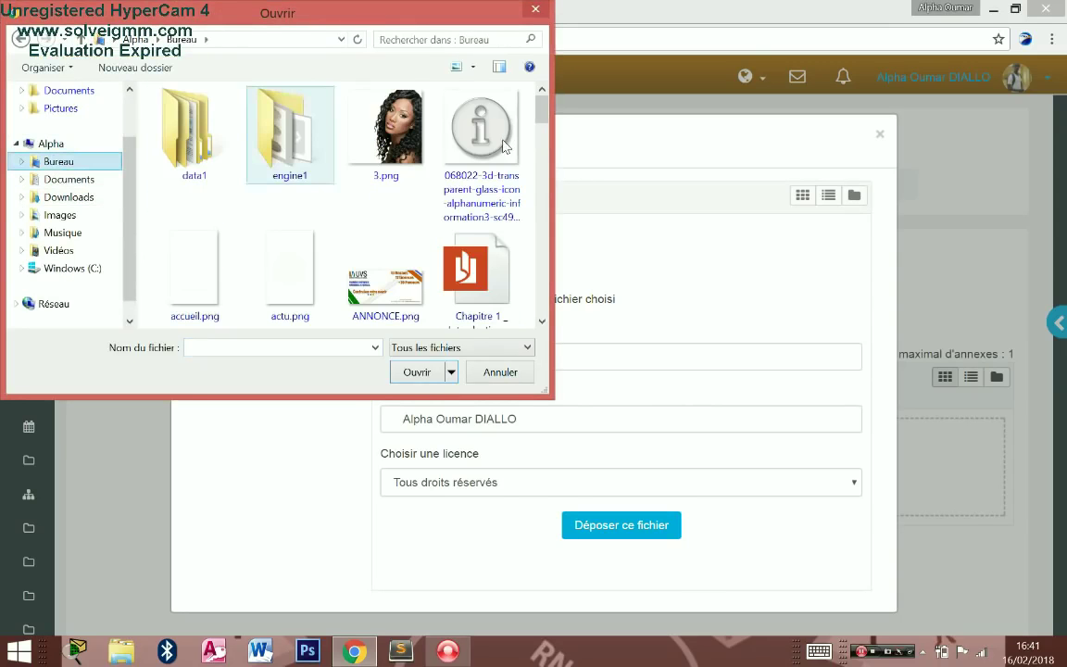
drag(541, 121, 547, 260)
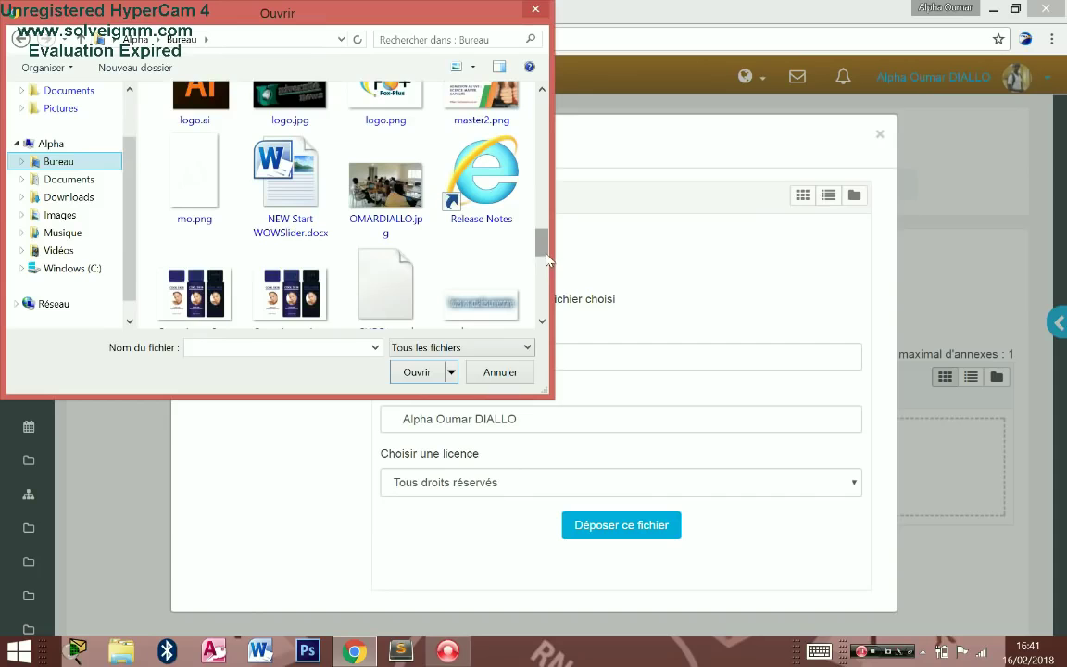
drag(546, 254, 542, 119)
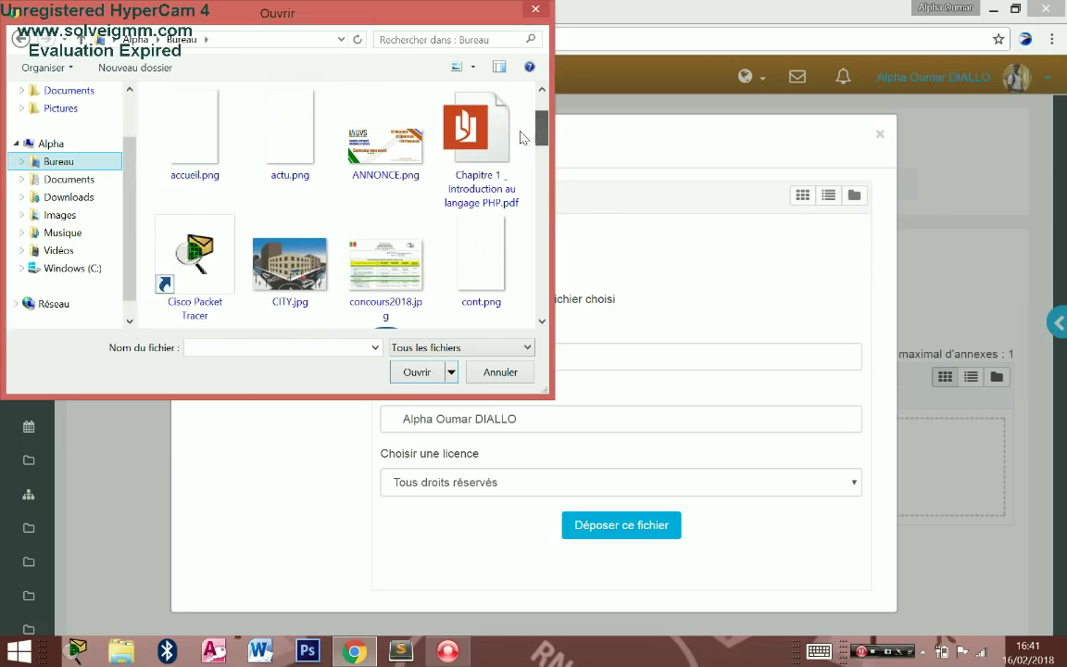
click(73, 176)
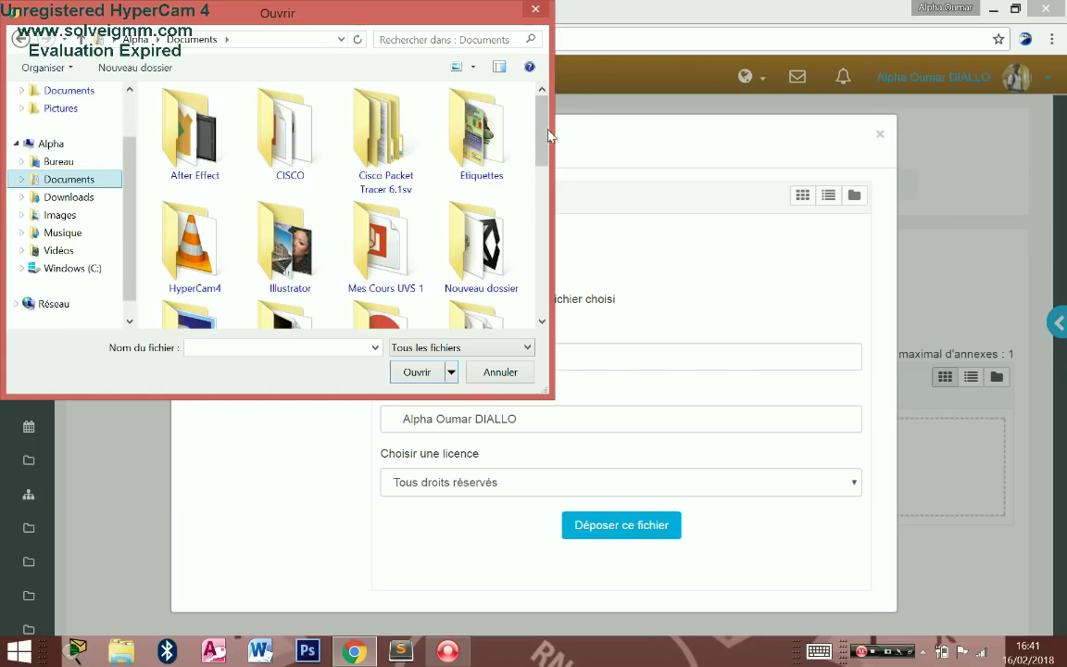
scroll(488, 163, down, 5)
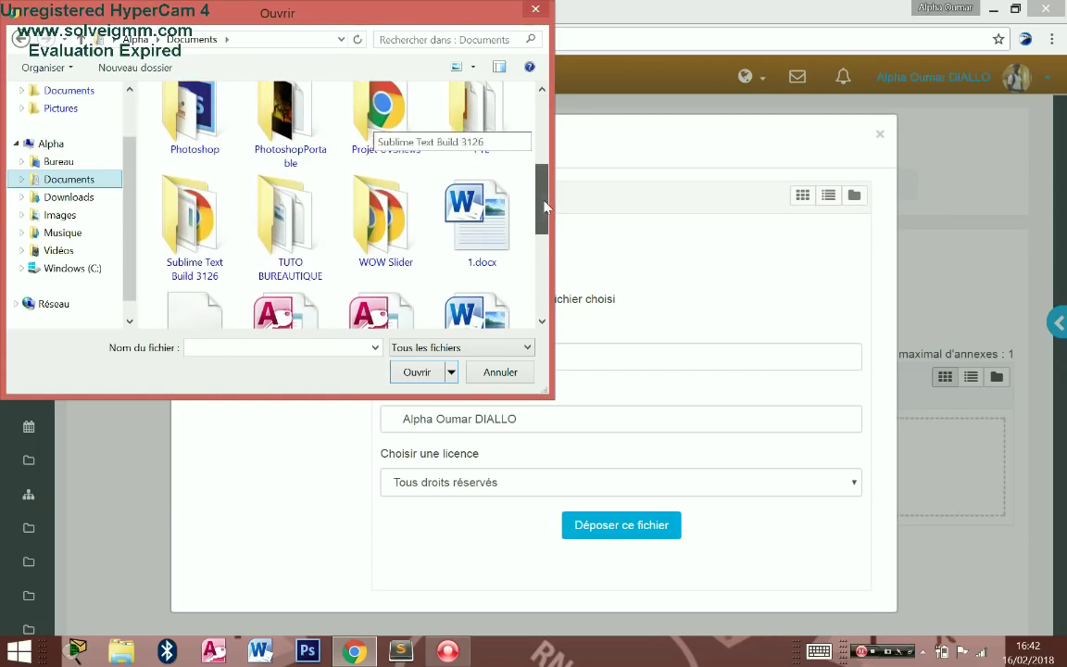
click(454, 230)
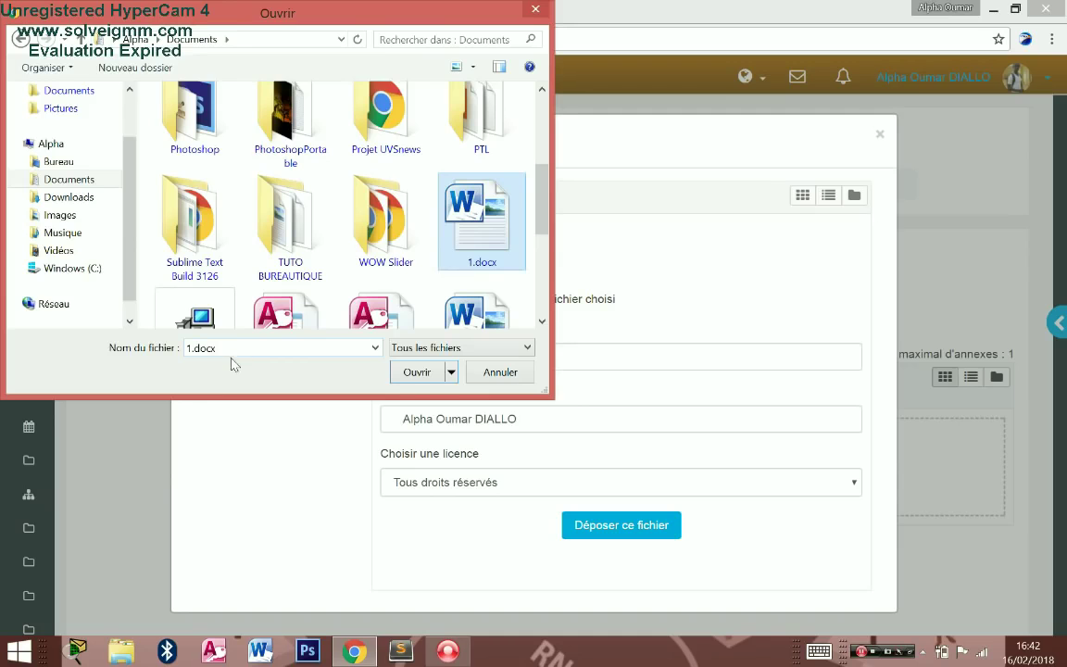
click(418, 374)
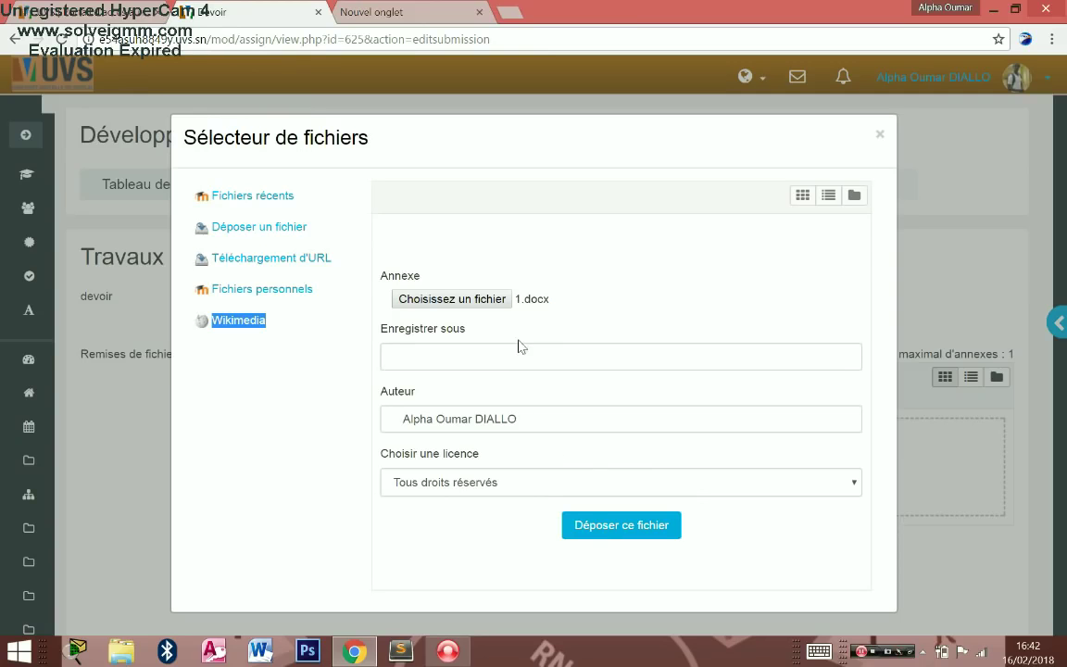
click(602, 528)
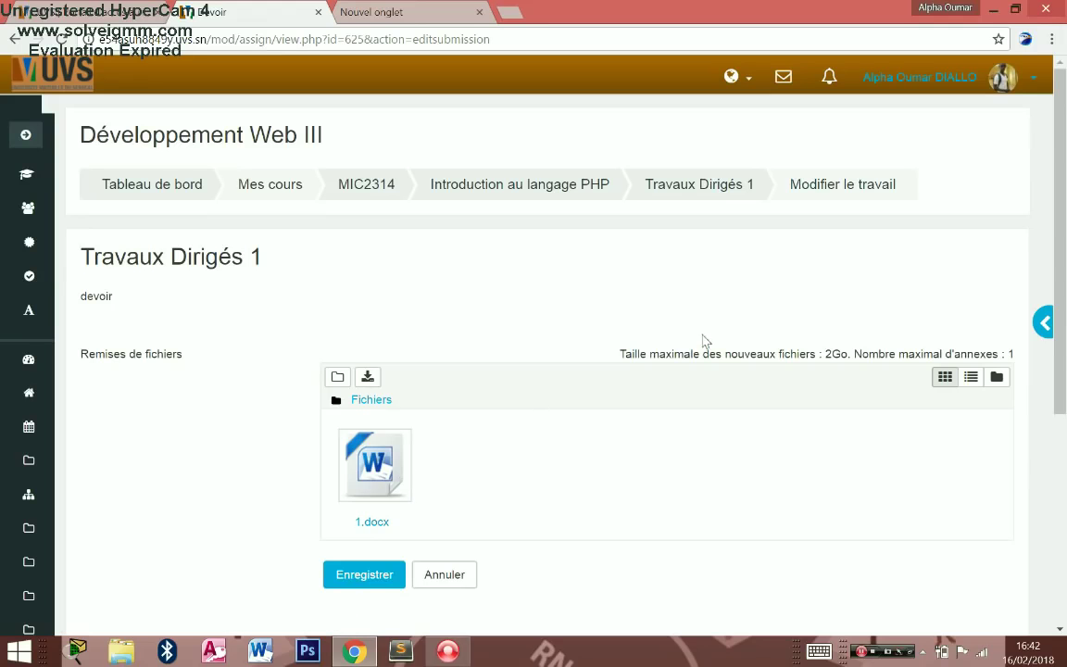
- Leave the Travaux Dirigés 1 submission without saving and return to the MIC2314 course page
scroll(1064, 204, down, 1)
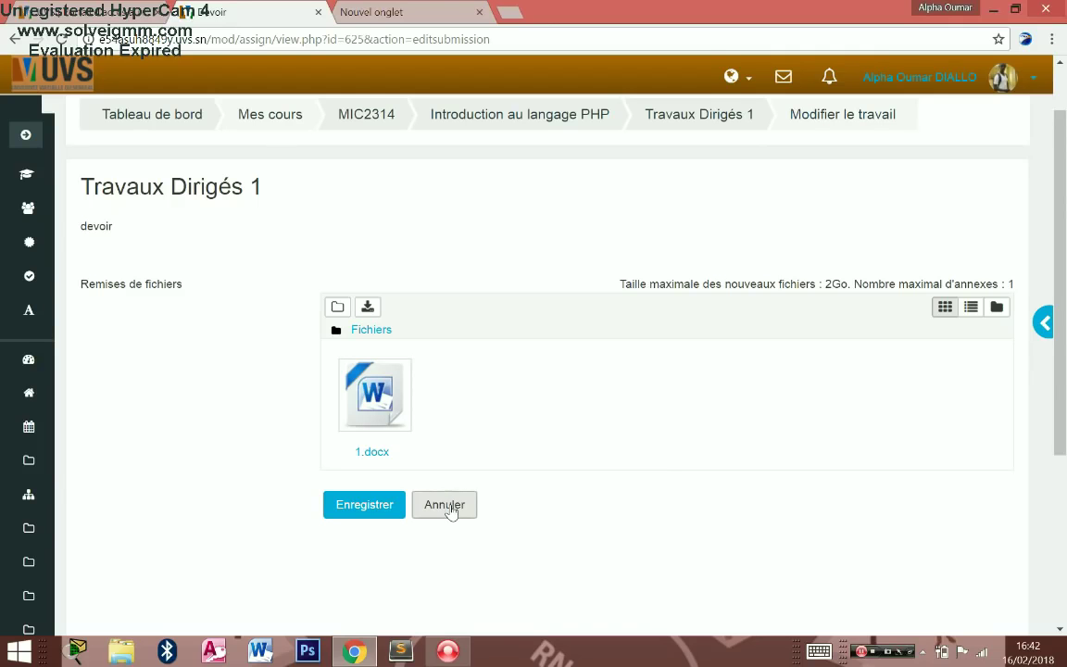
click(366, 117)
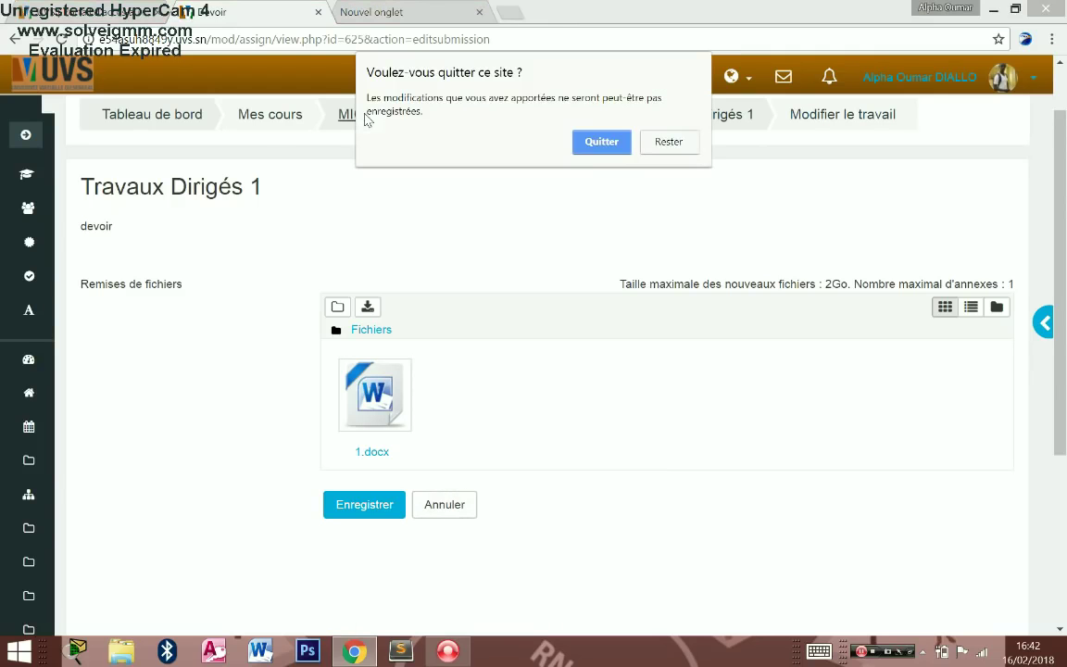
click(597, 143)
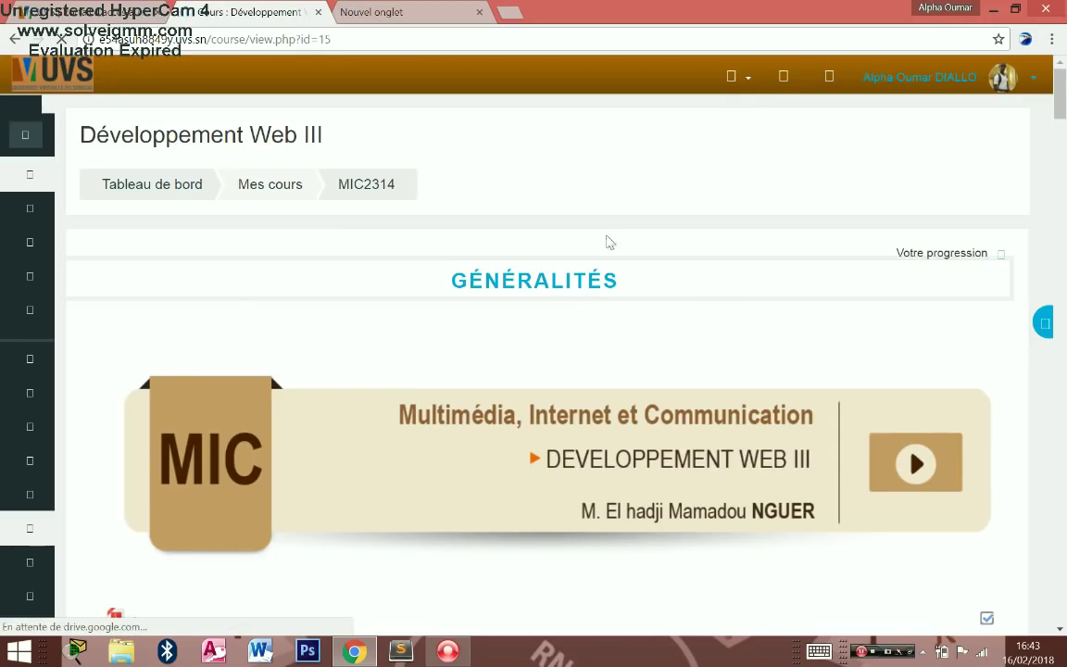
- Open Test de connaissance 1 and review the questions and answers of the completed attempt
drag(1062, 128, 1063, 246)
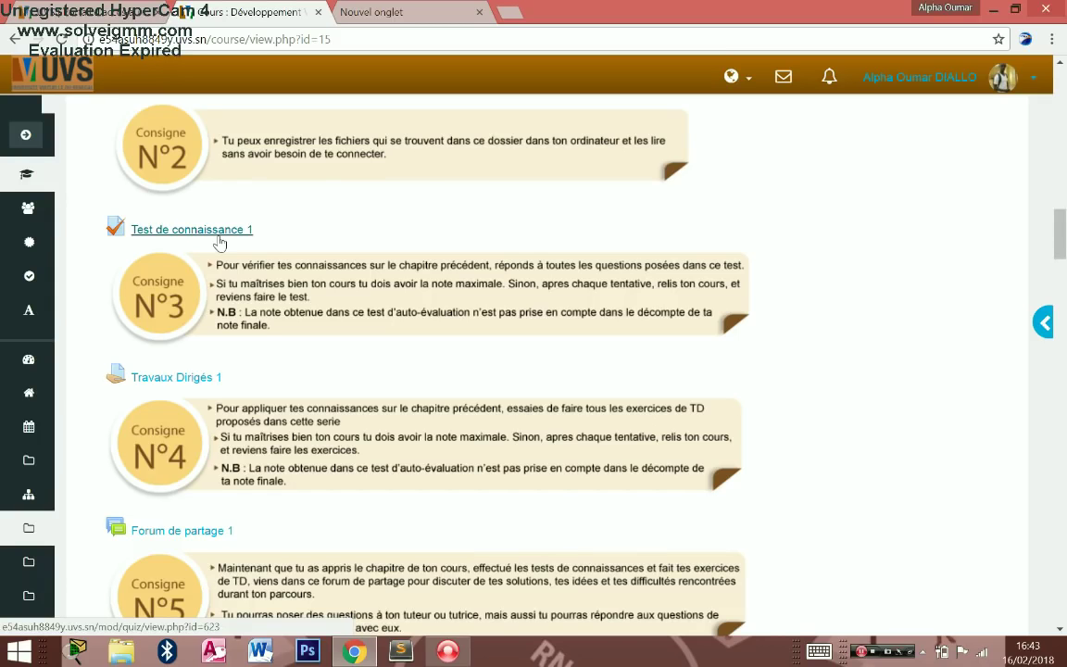
click(212, 236)
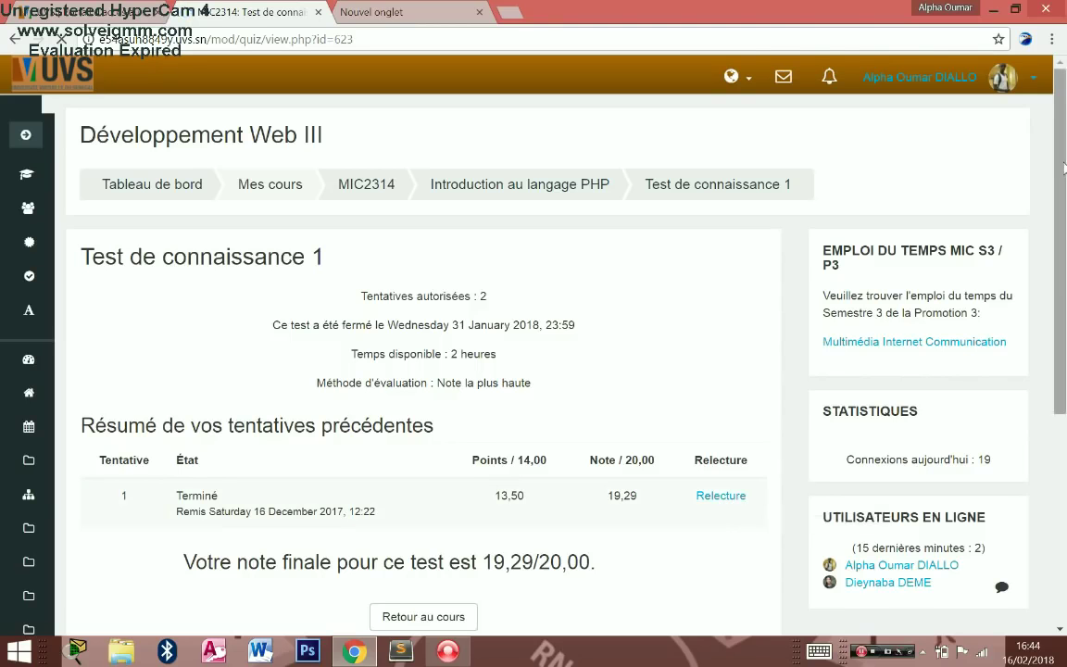
scroll(1064, 167, down, 1)
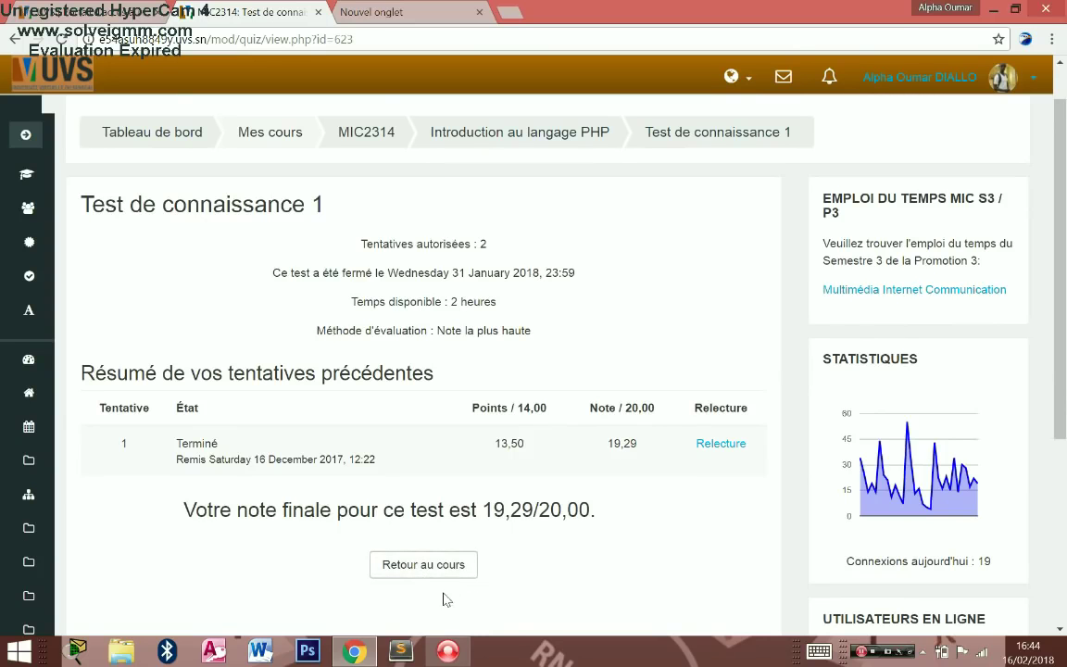
click(715, 447)
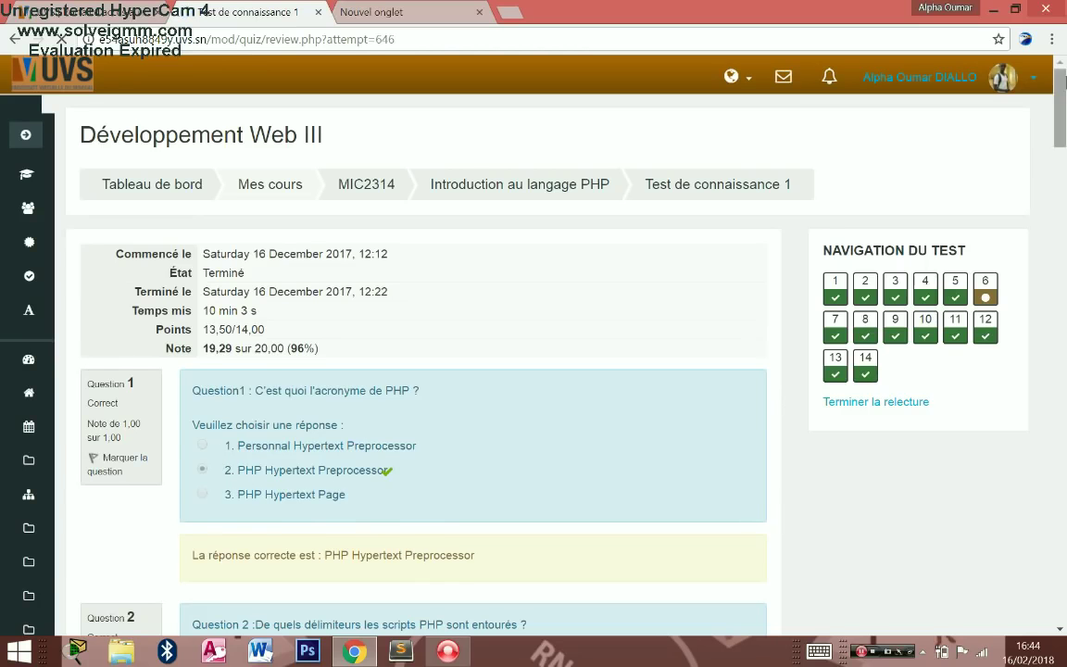
drag(1062, 82, 1064, 561)
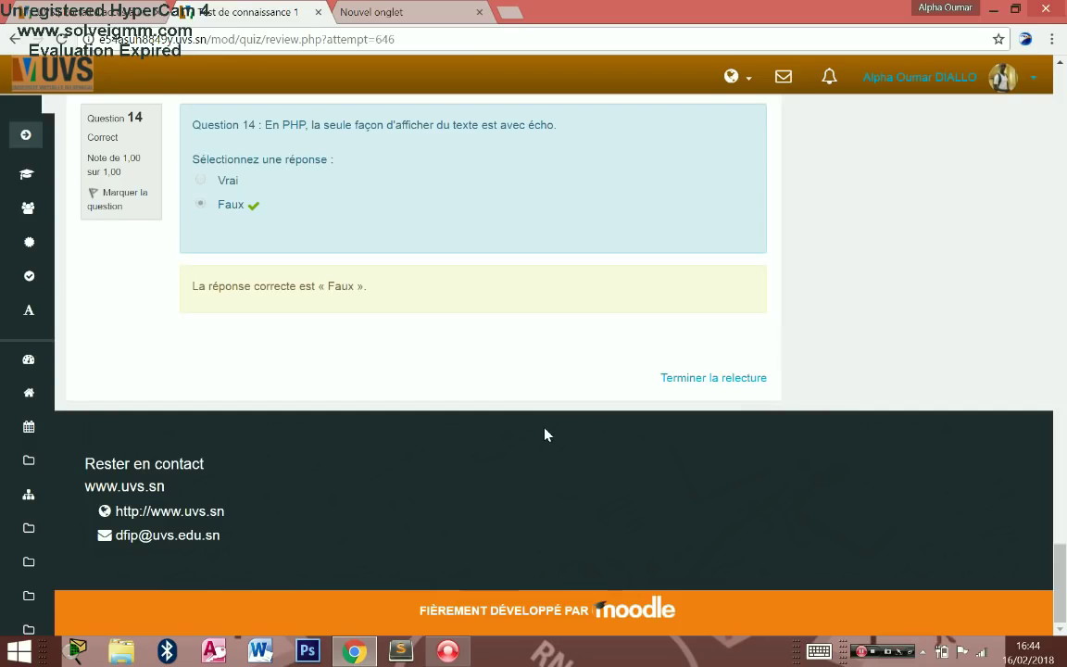
- Go back to the course page and try to open Forum de partage 1
click(16, 41)
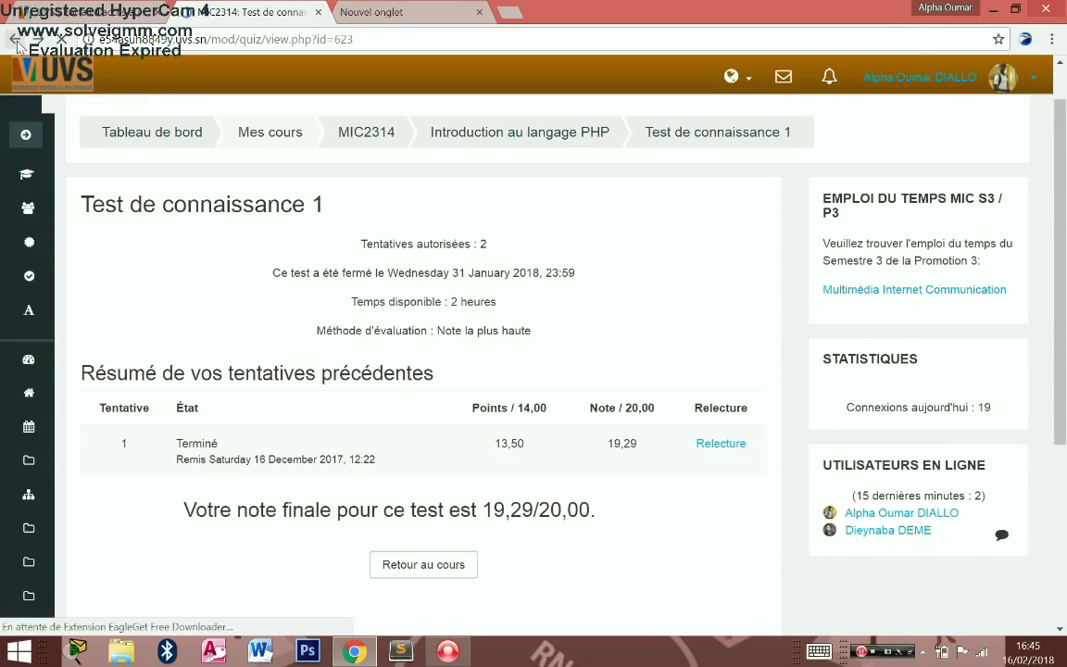
click(16, 40)
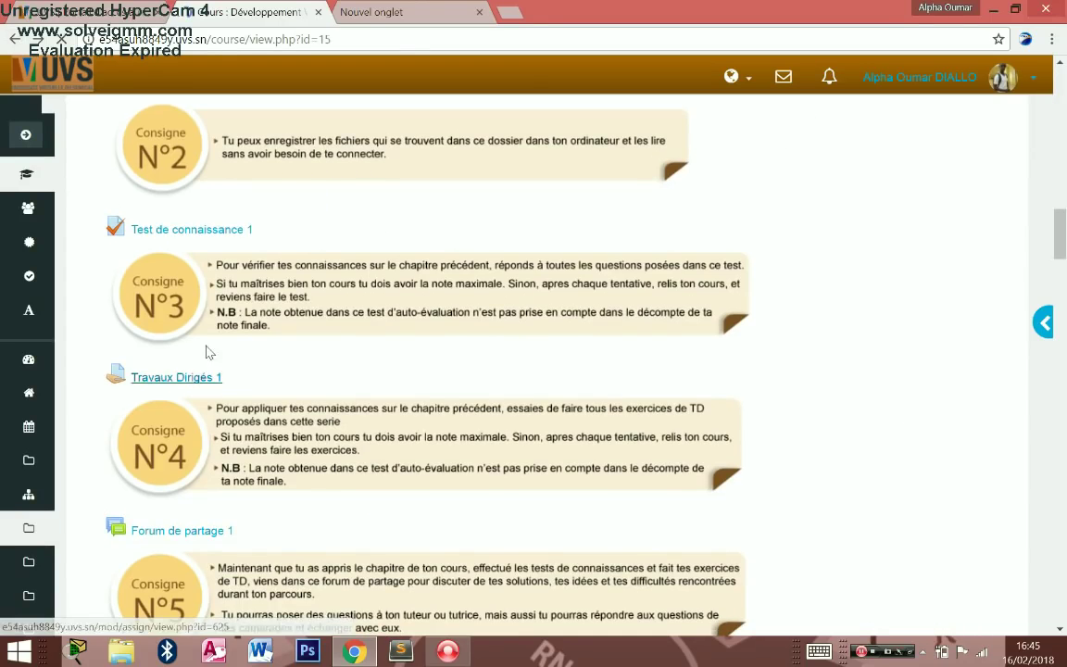
click(180, 534)
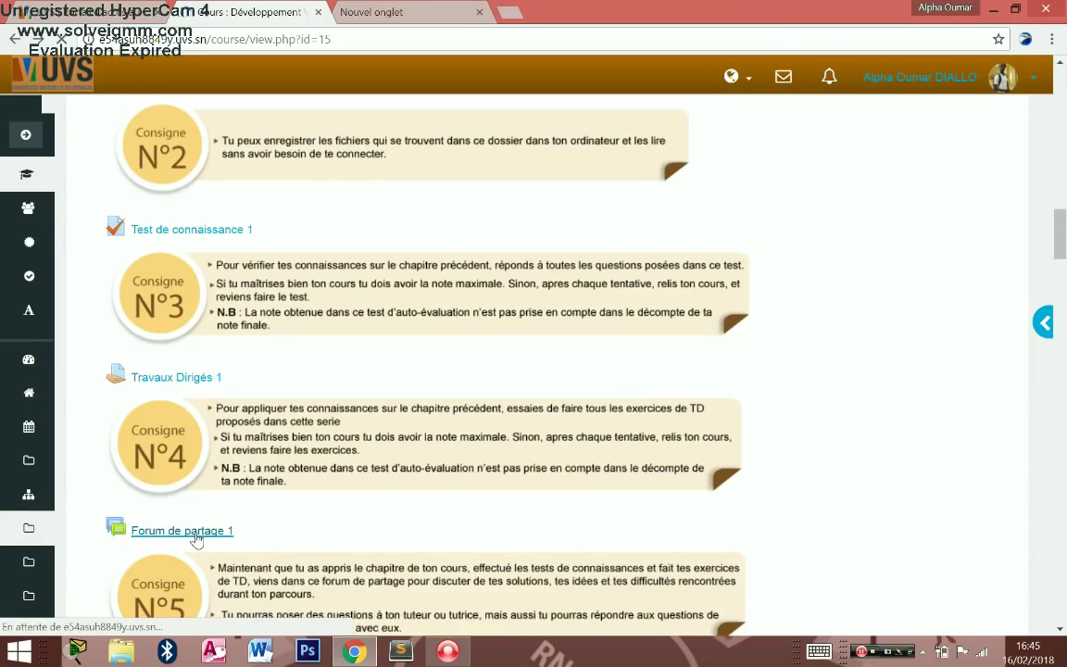
- Look through the activities and instructions of the PHP introduction section and the data types and string functions section
scroll(195, 538, down, 1)
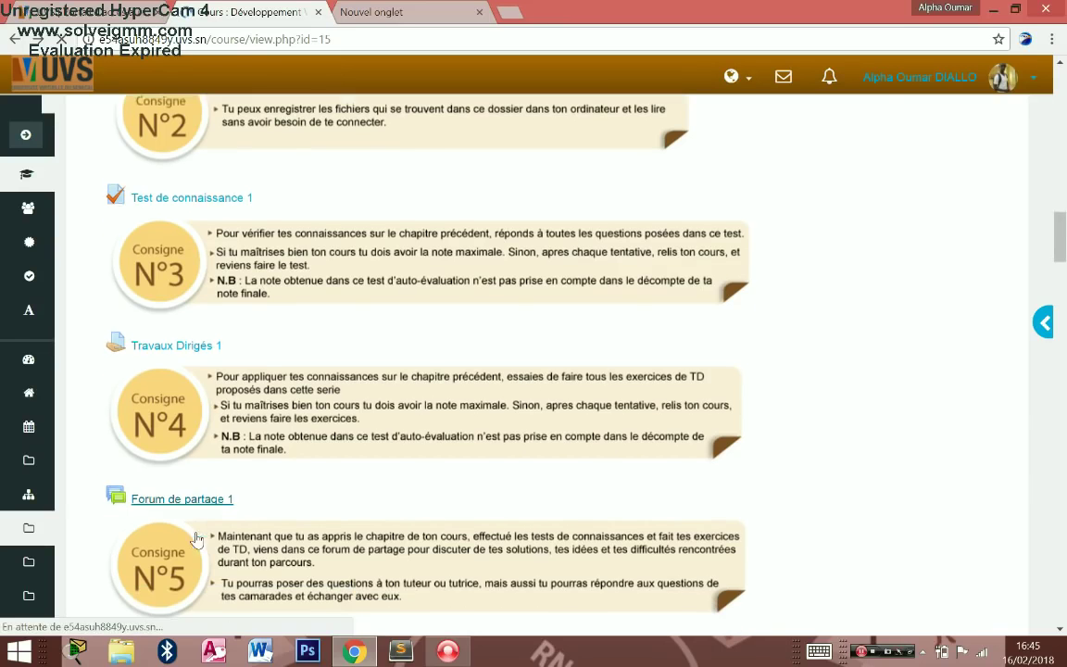
scroll(195, 538, up, 1)
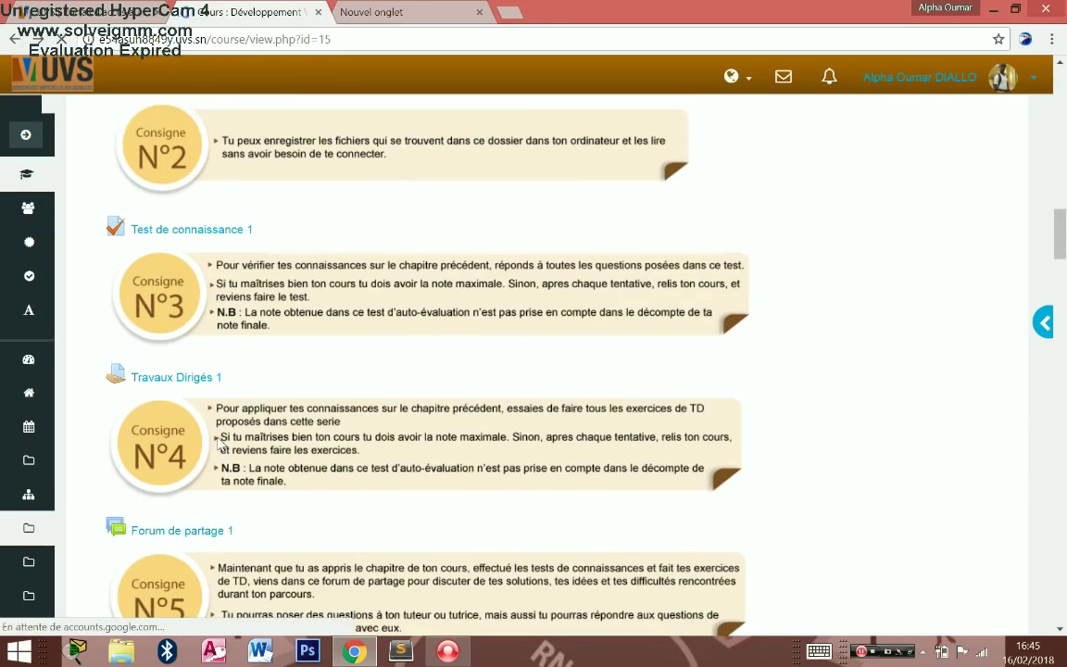
scroll(220, 445, down, 2)
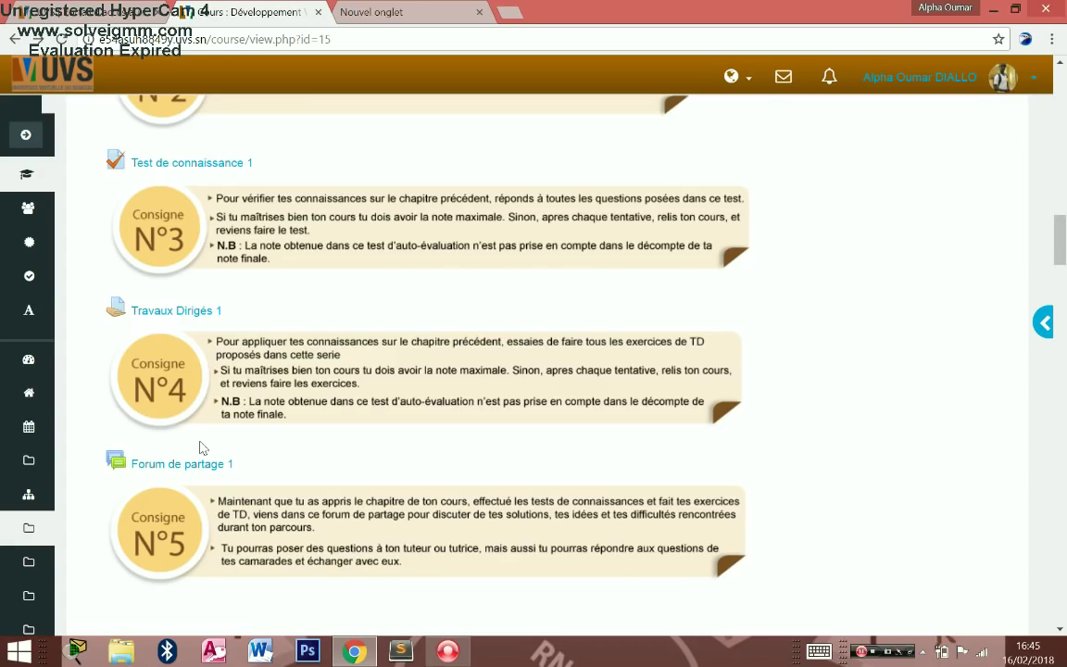
scroll(200, 448, down, 1)
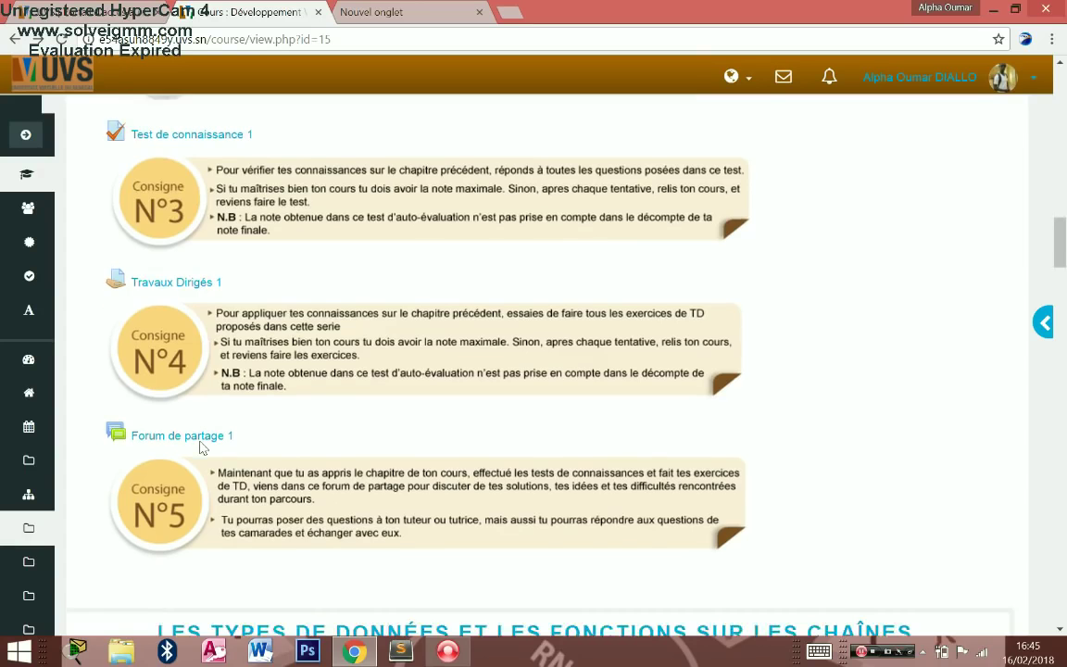
scroll(200, 448, up, 2)
scroll(200, 448, up, 1)
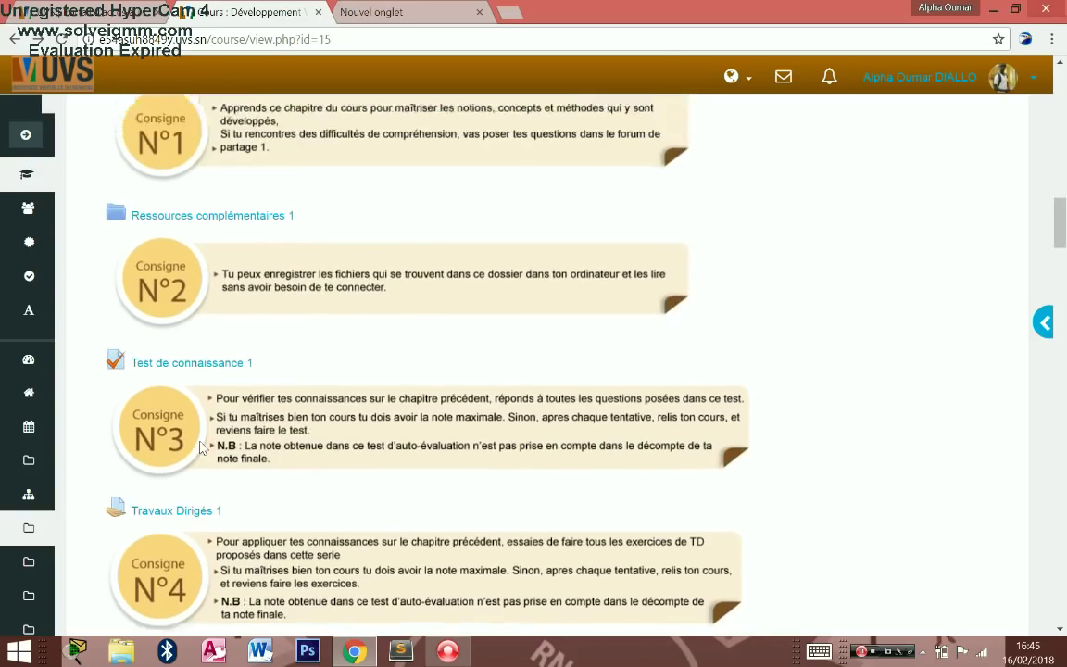
scroll(200, 448, down, 5)
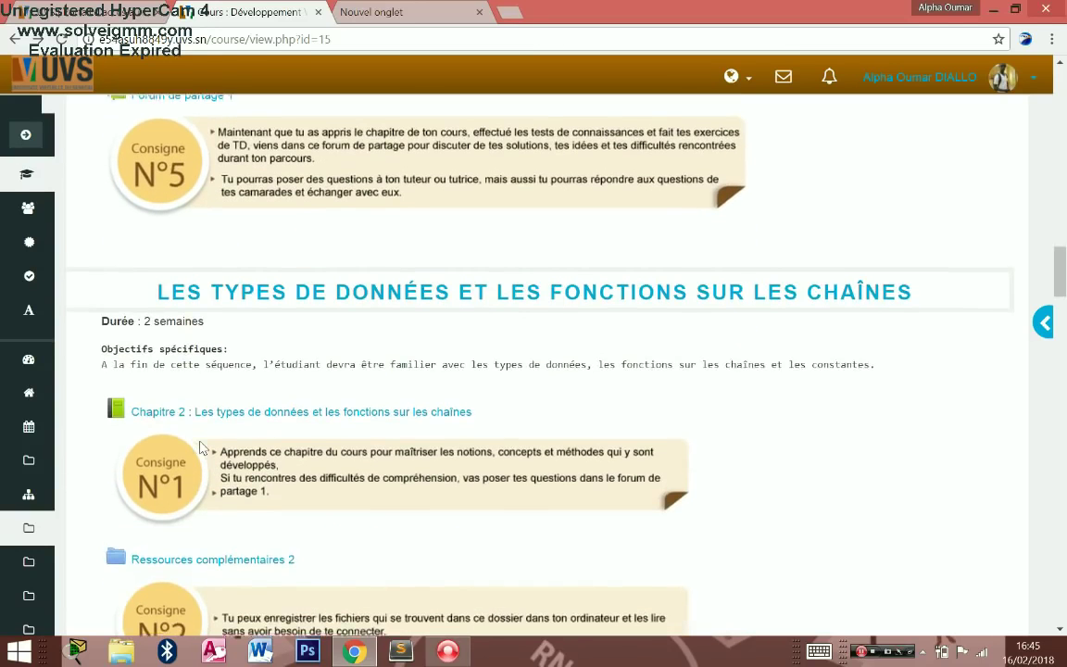
scroll(200, 448, down, 1)
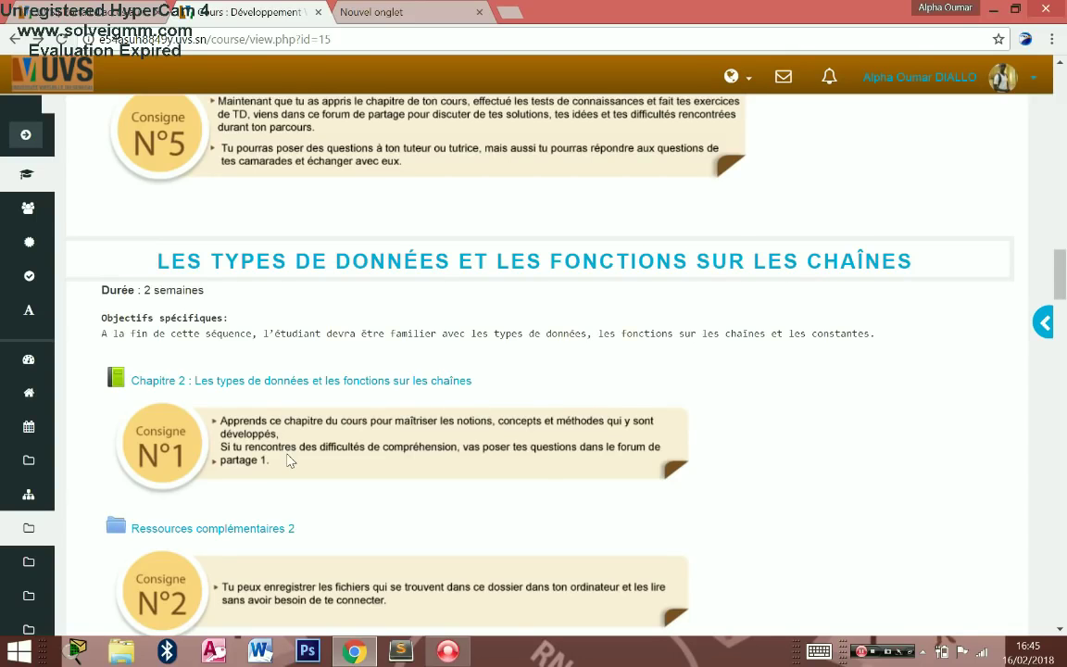
scroll(288, 460, down, 3)
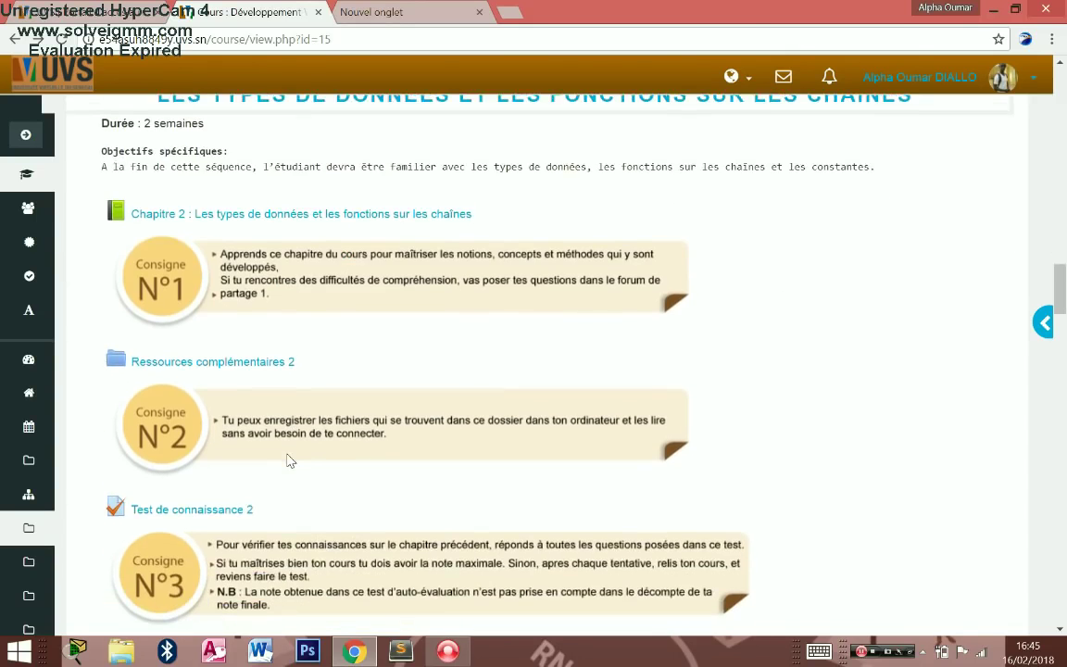
scroll(288, 460, down, 4)
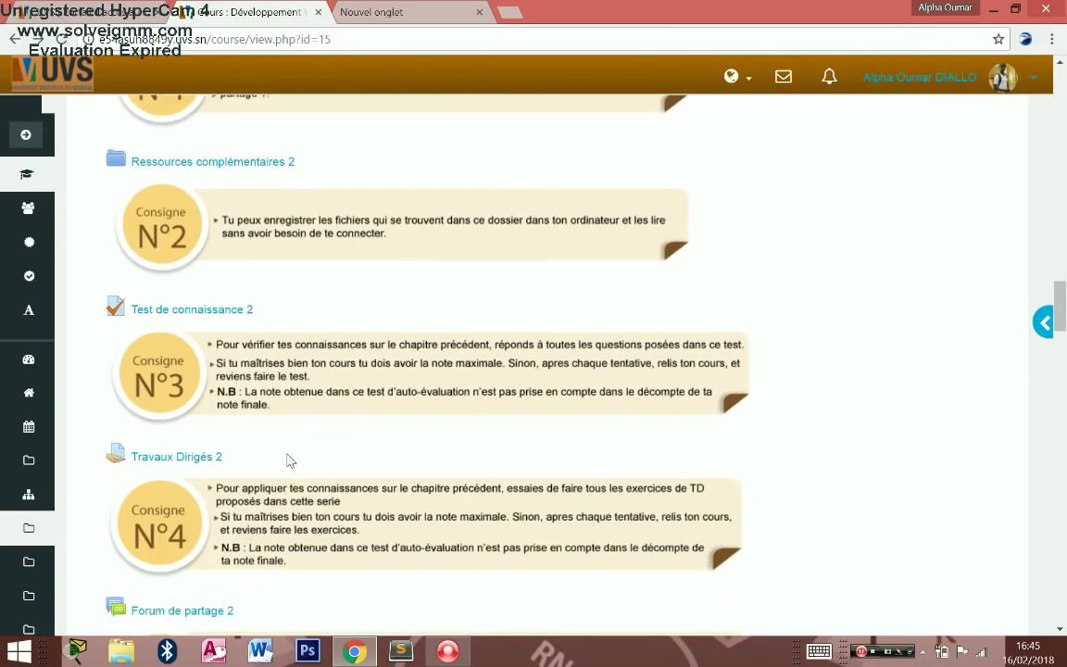
scroll(288, 461, down, 1)
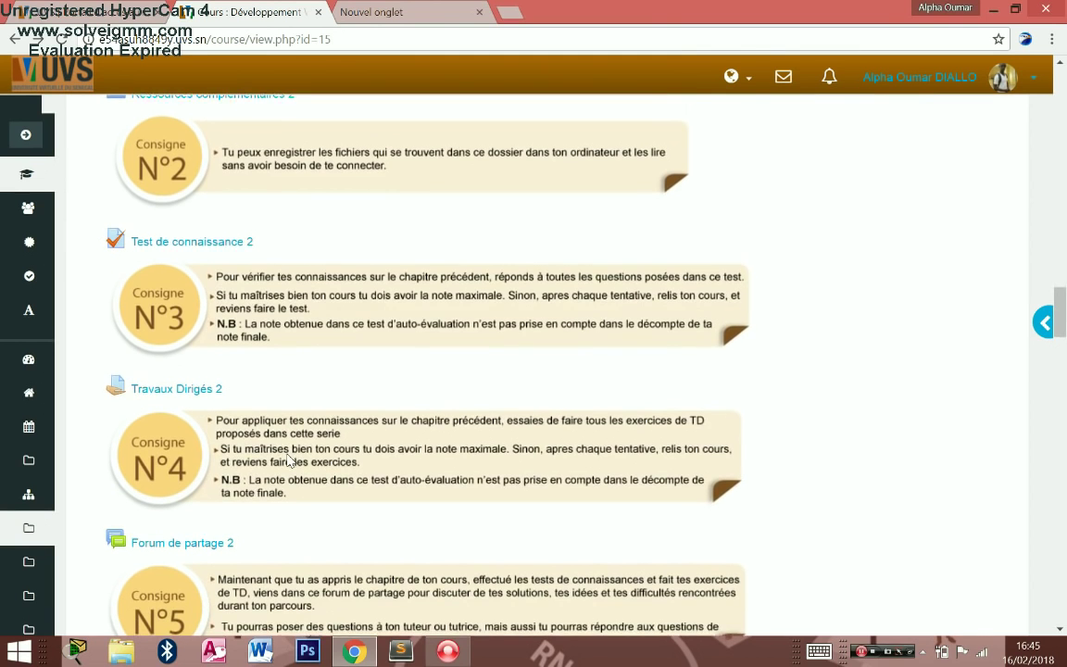
scroll(288, 460, down, 4)
- Return from the Développement Web III course to the Tableau de bord
scroll(288, 460, up, 20)
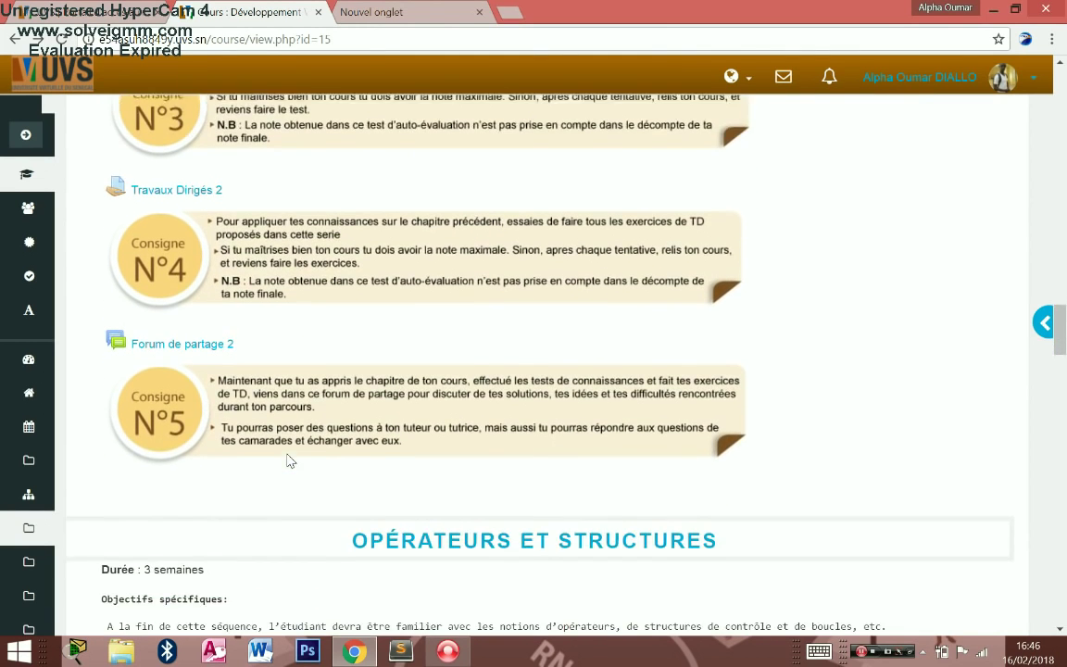
scroll(288, 460, up, 20)
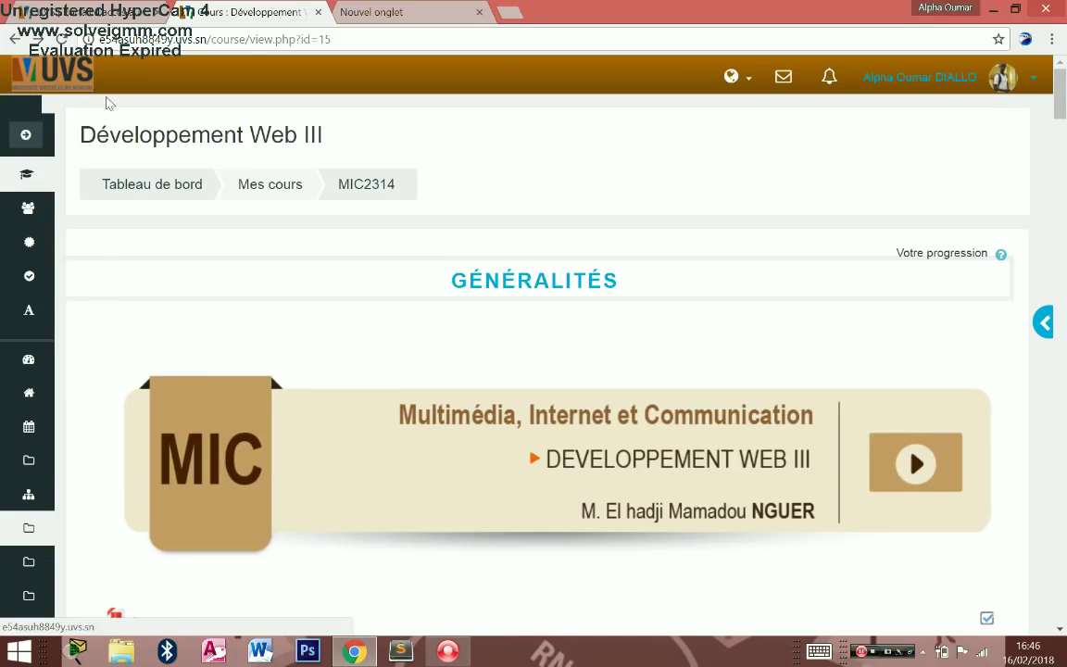
click(164, 186)
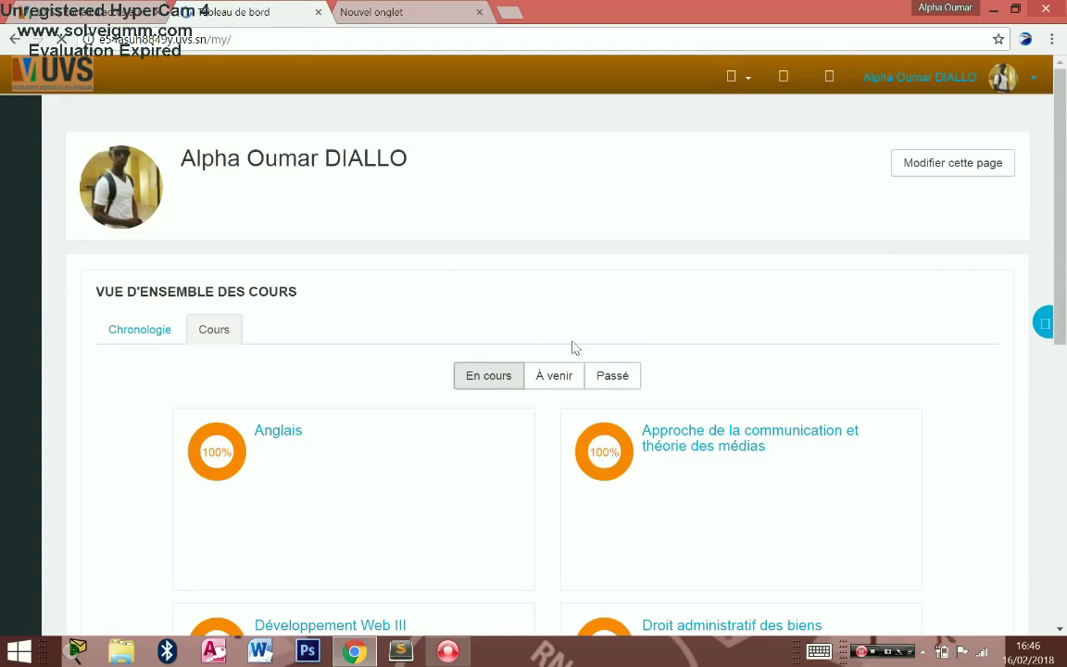
- Look through the current courses and their completion percentages in the Tableau de bord course overview
scroll(569, 475, down, 2)
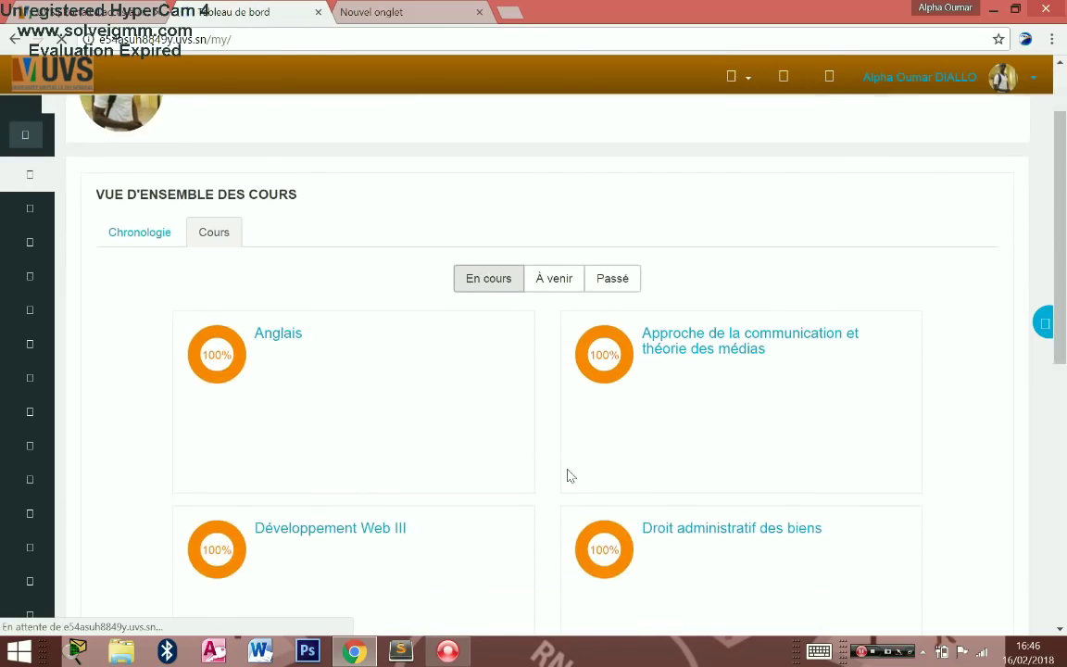
scroll(567, 475, down, 4)
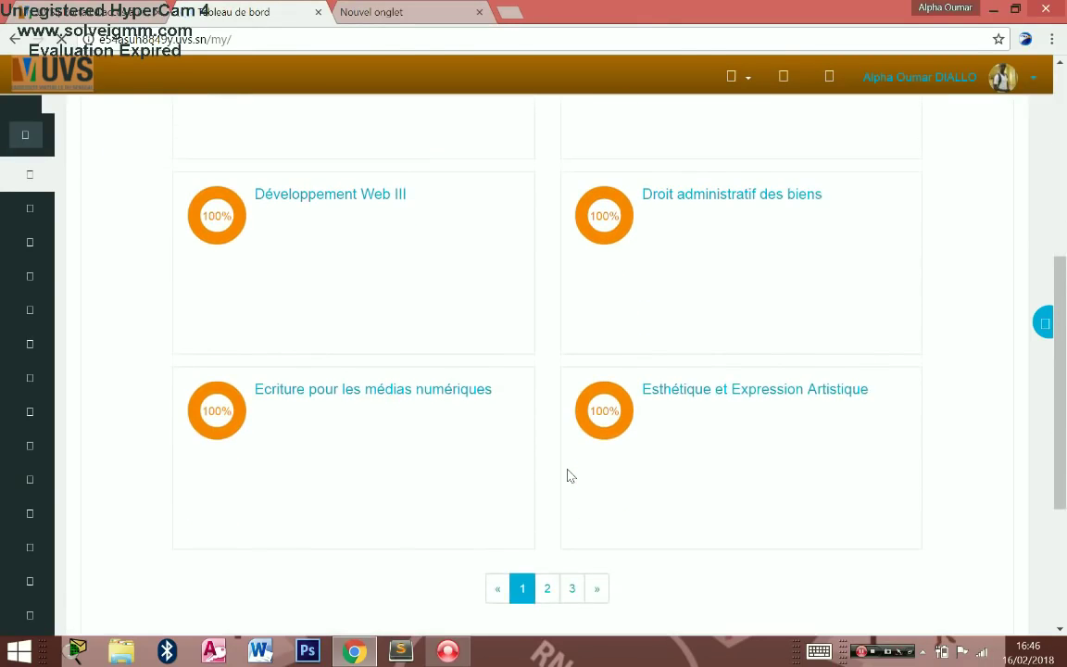
scroll(569, 476, up, 5)
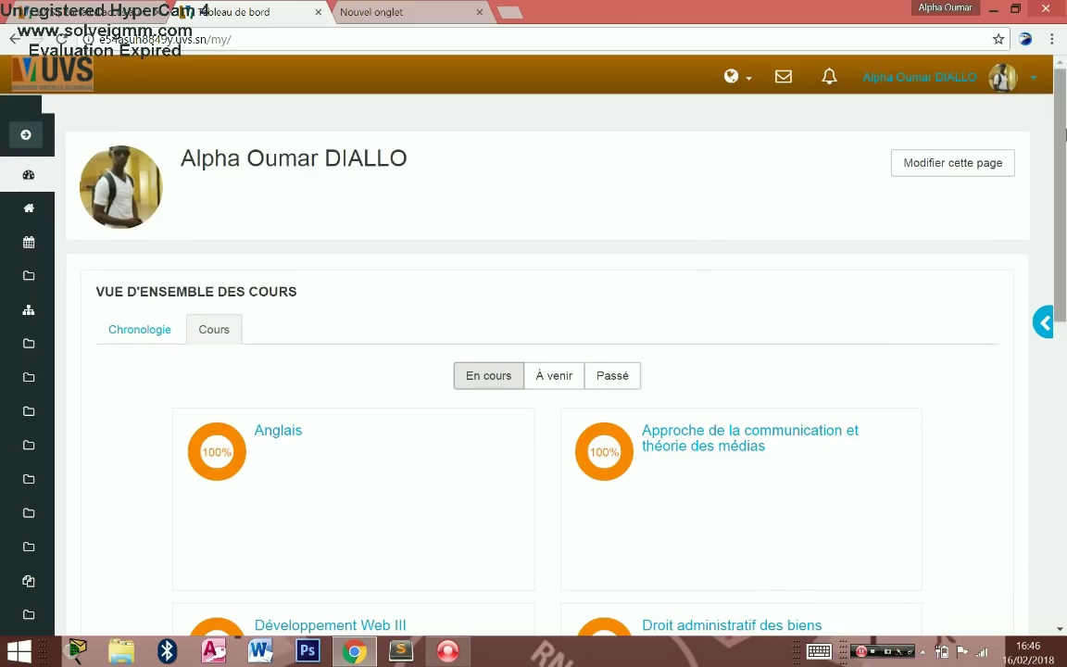
drag(1063, 134, 1063, 190)
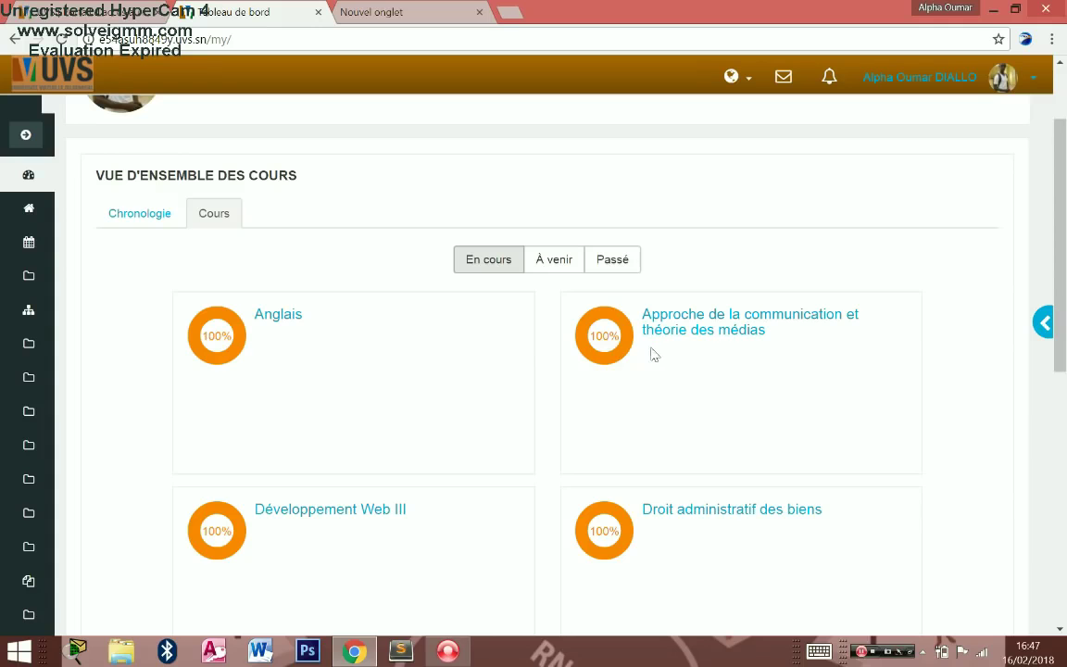
- Open the Développement Web III course and unmark A propos and Salle de Travaux Dirigés as completed
click(373, 517)
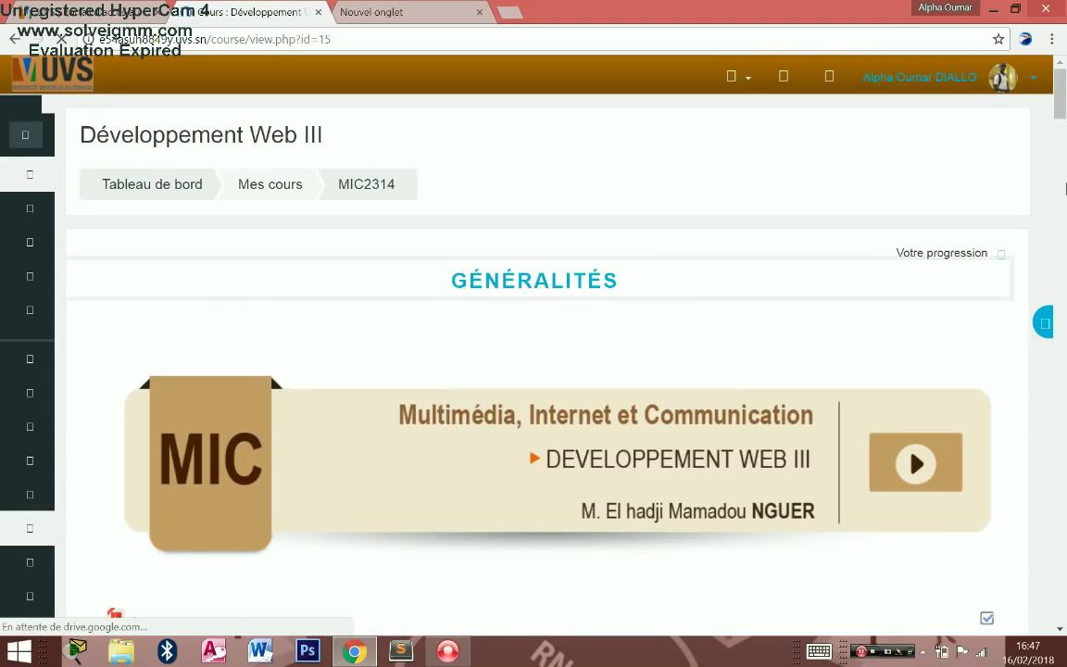
scroll(1061, 113, down, 6)
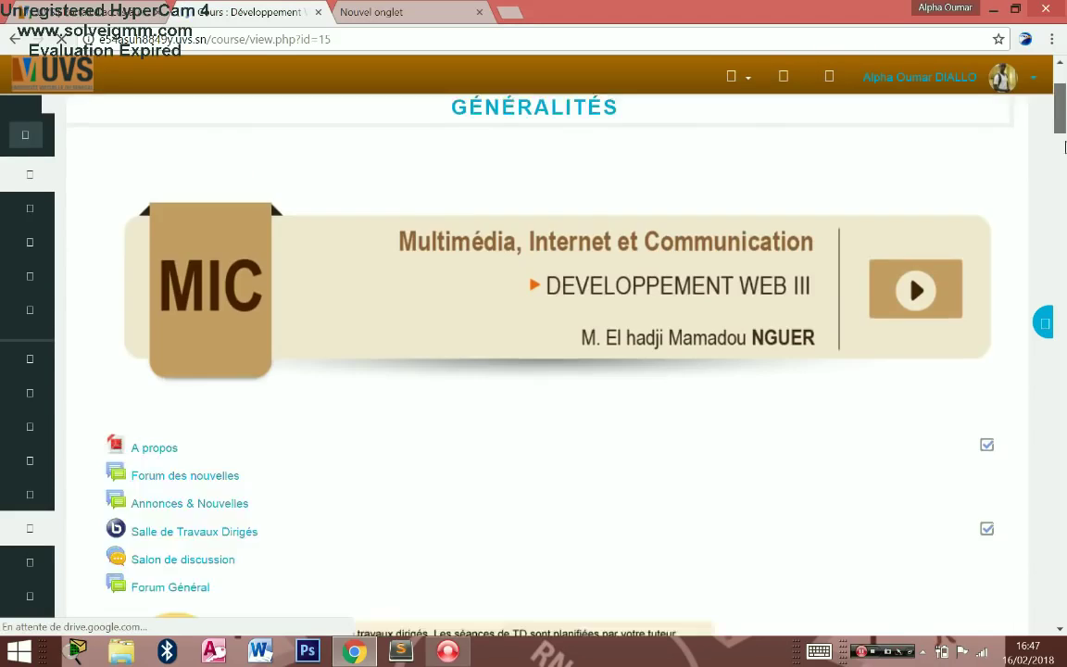
scroll(1062, 139, up, 4)
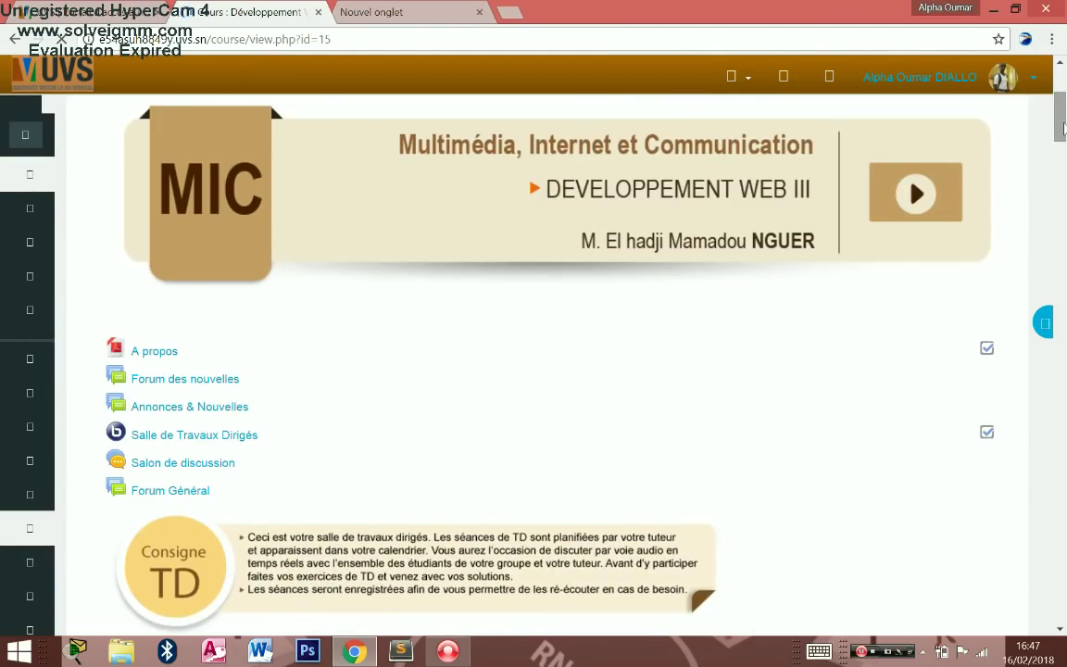
click(986, 351)
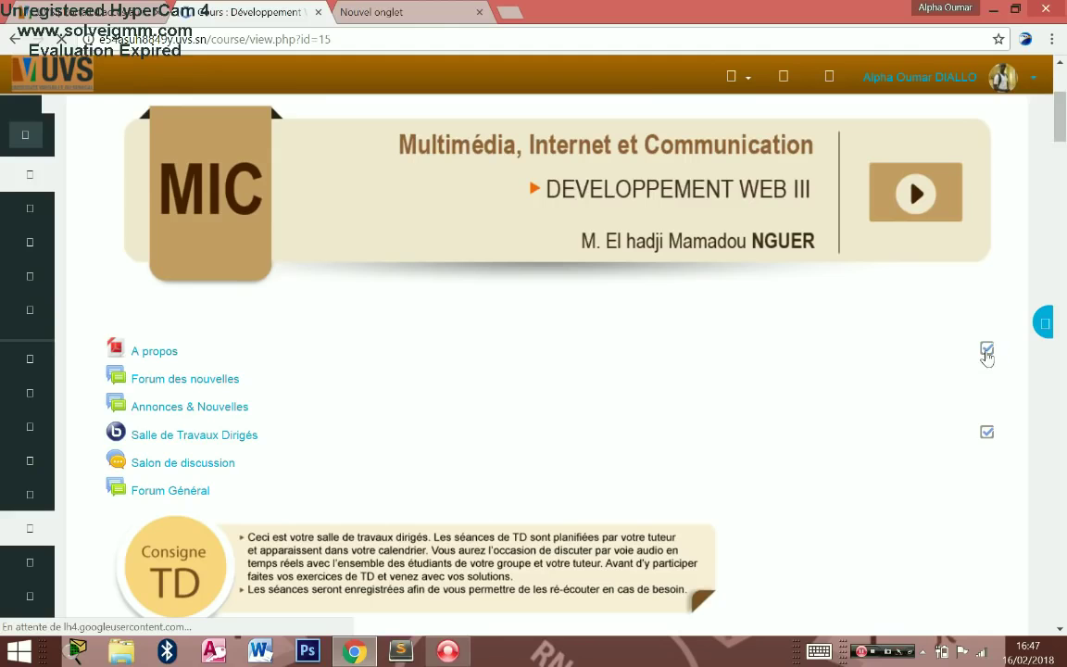
click(988, 434)
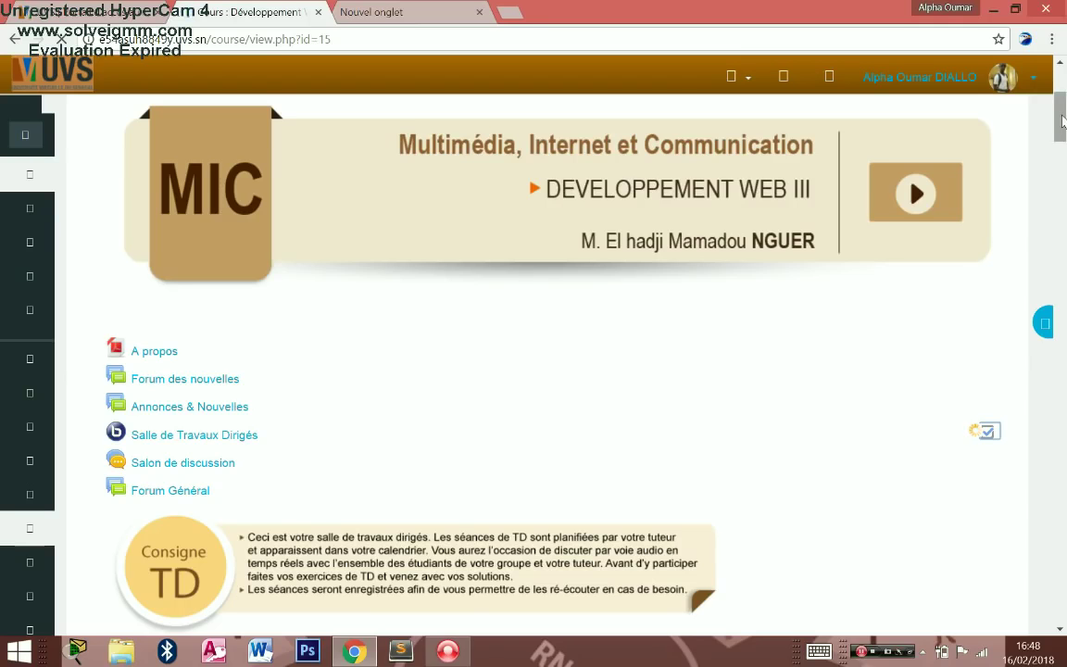
- Check the progress of Développement Web III on the Tableau de bord and briefly reopen the course page
mouse_move(1062, 120)
mouse_down()
mouse_move(1062, 140)
mouse_move(1063, 130)
mouse_up()
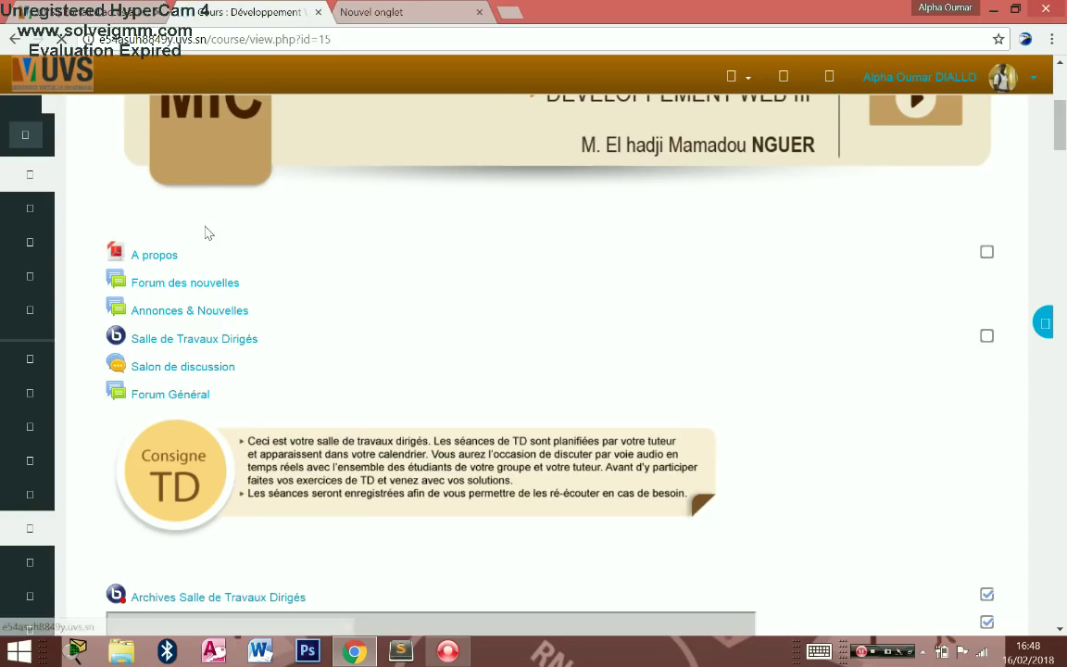
scroll(1061, 139, down, 10)
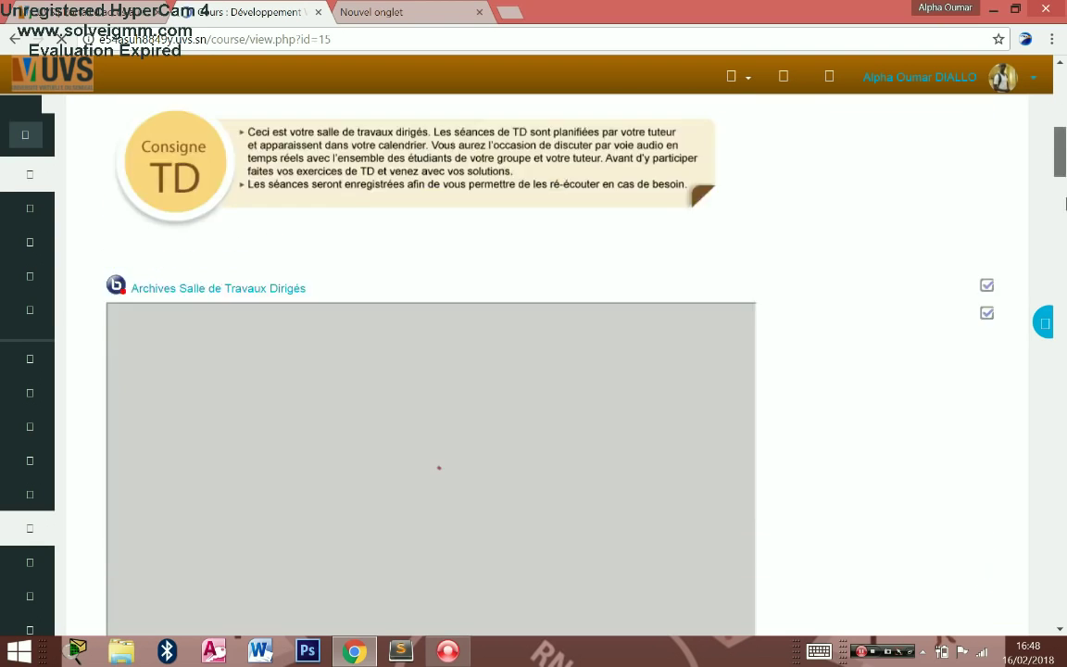
scroll(1060, 199, up, 15)
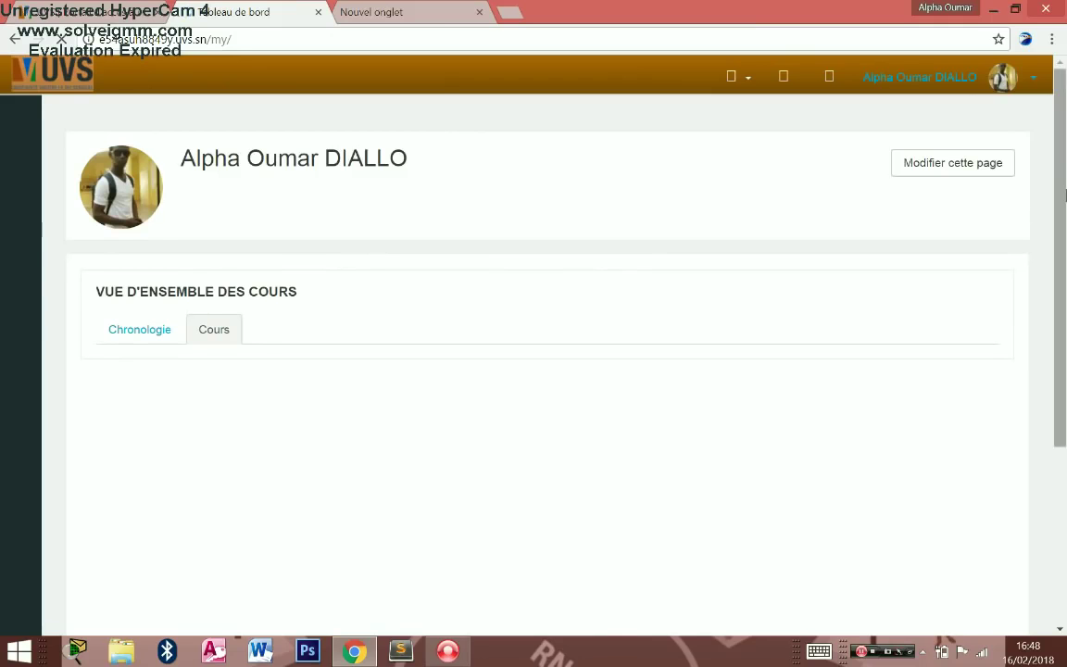
drag(1064, 196, 1065, 290)
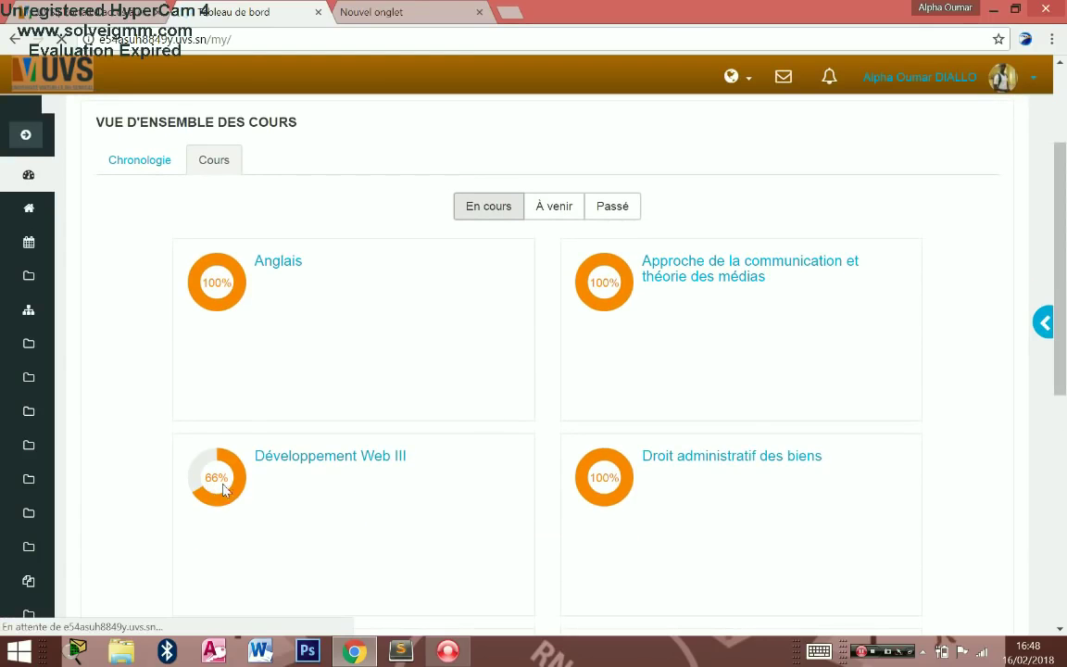
click(312, 458)
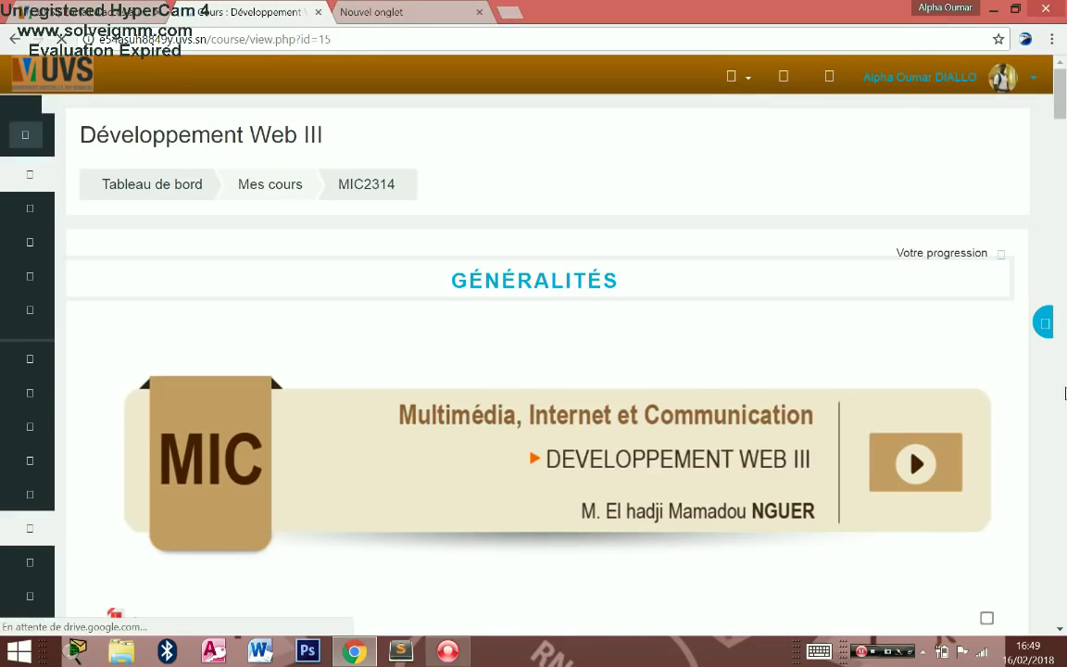
click(13, 39)
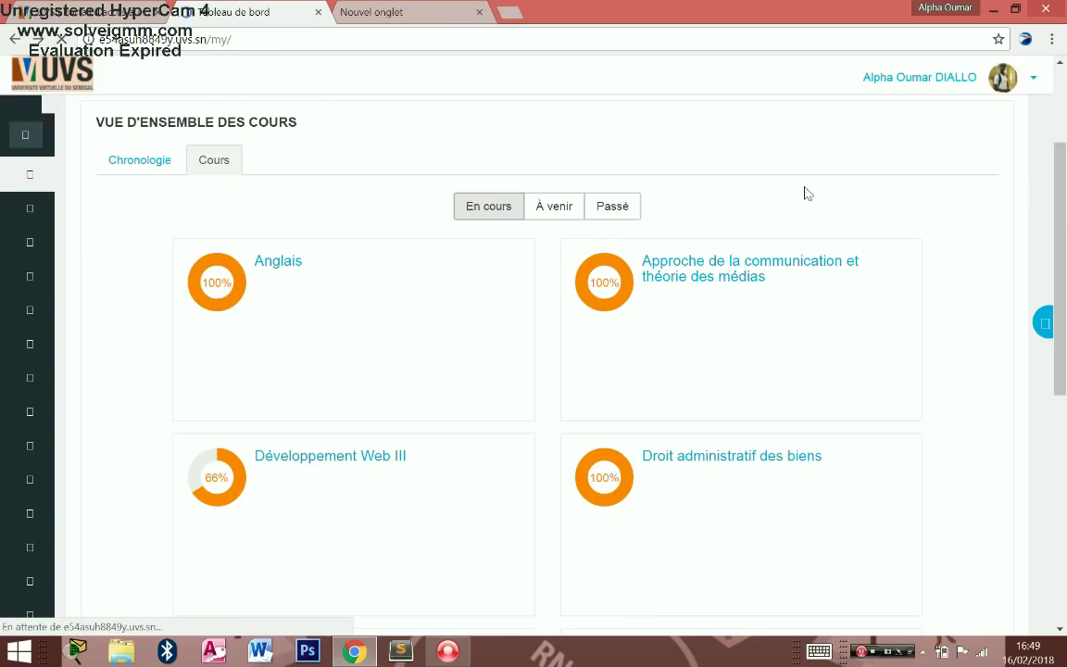
- Try to open the account's Profil page, and go back to the Tableau de bord
click(968, 83)
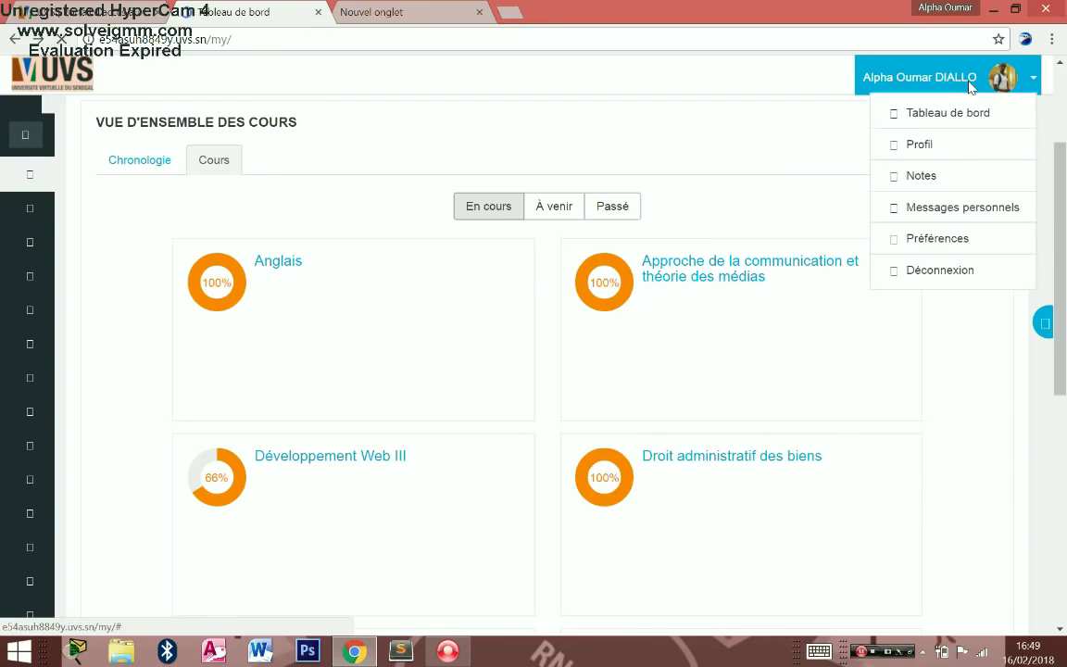
click(954, 148)
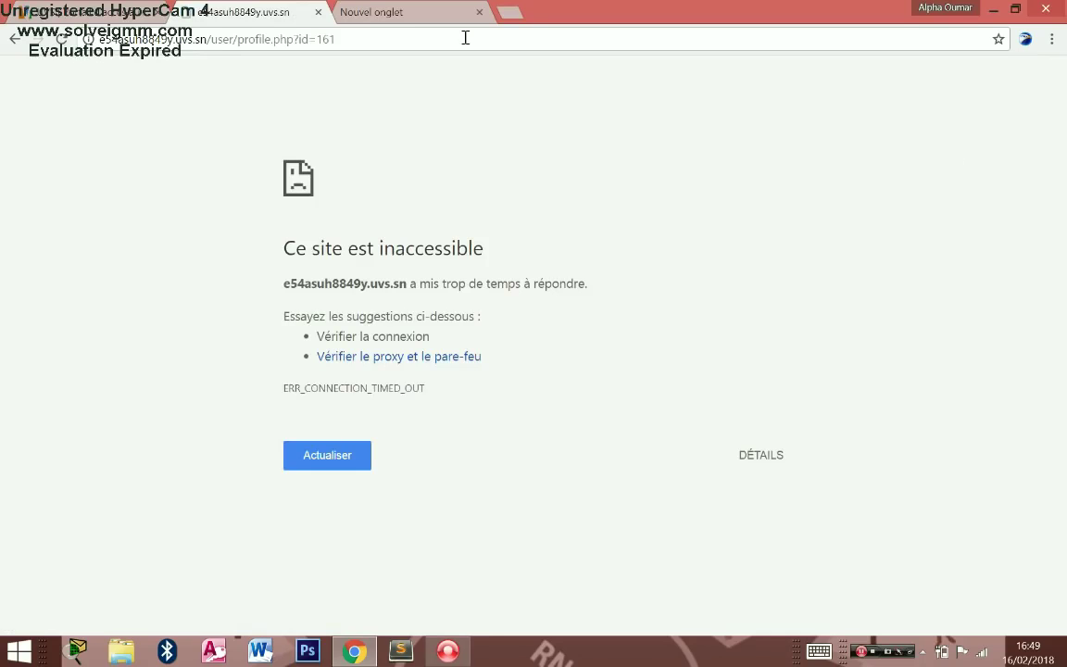
click(15, 39)
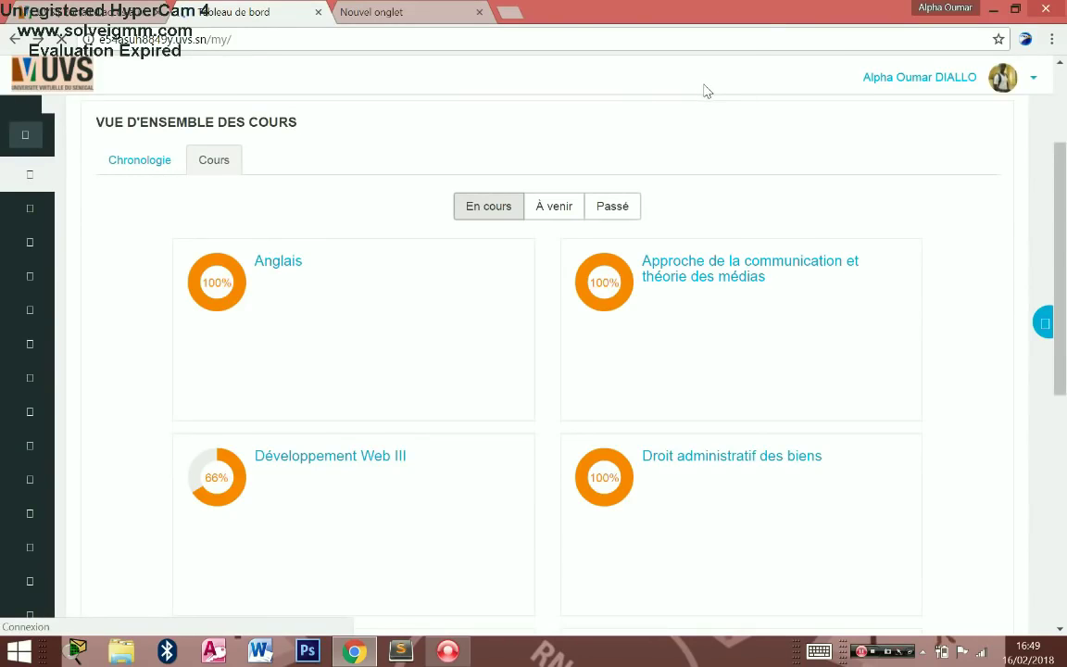
scroll(1061, 189, down, 5)
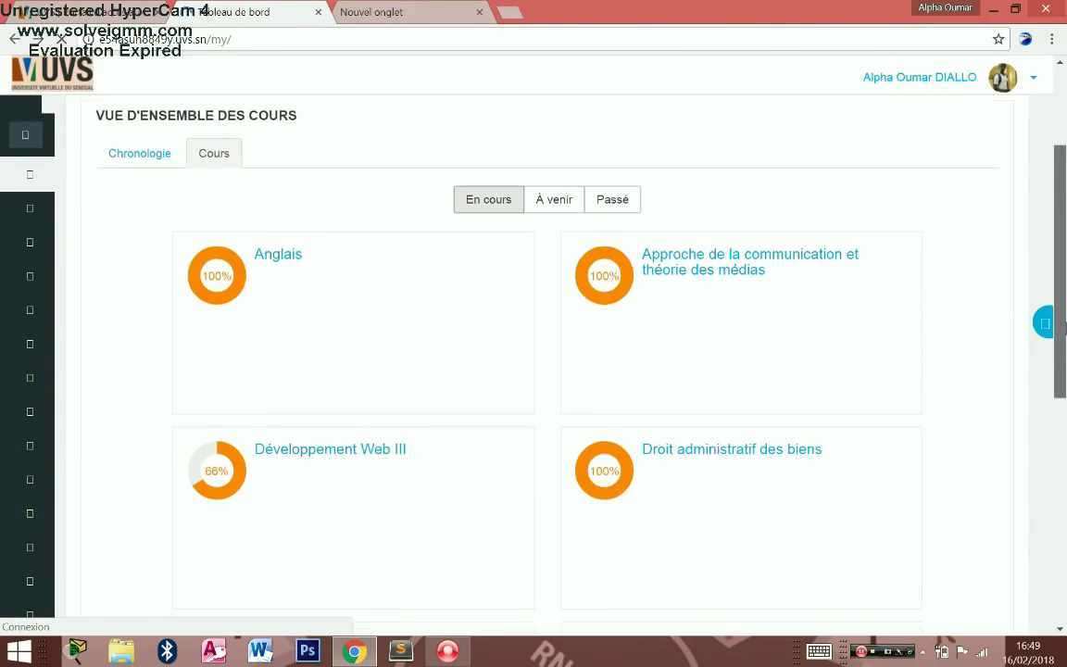
scroll(1046, 194, up, 2)
scroll(1055, 185, up, 2)
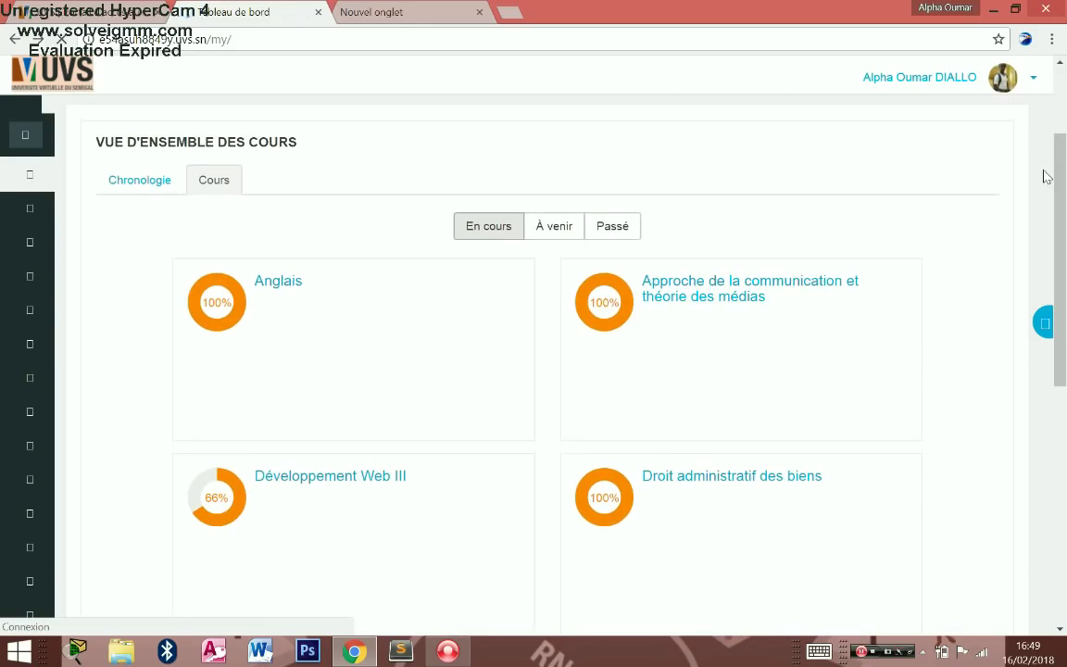
scroll(1060, 165, up, 2)
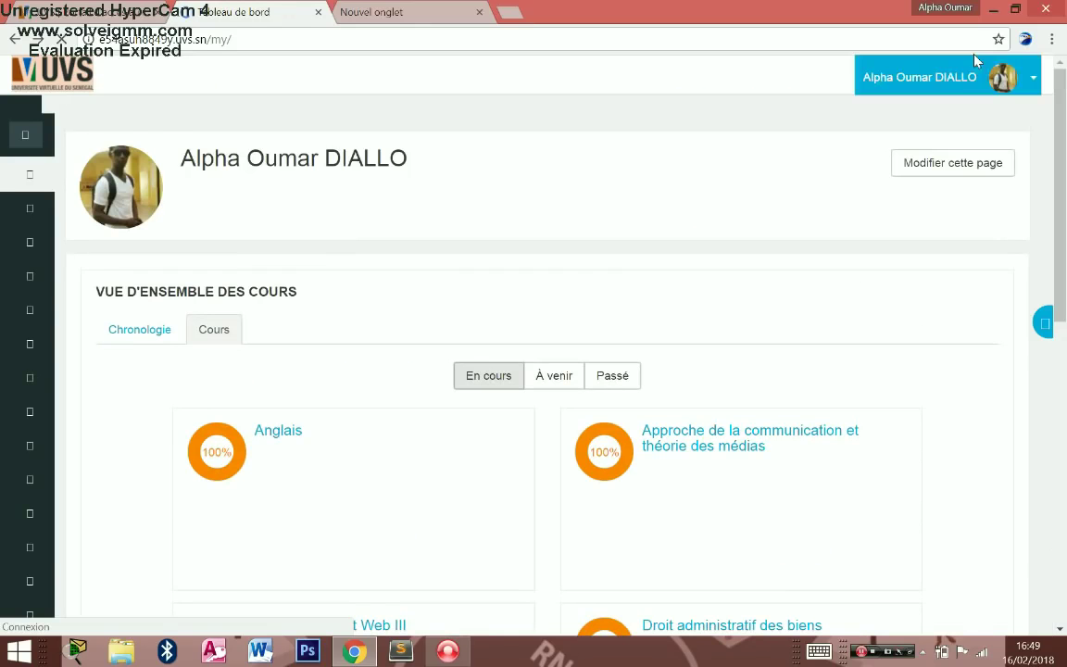
- Open the account's Profil page and review its personal details, course profiles, reports and connection information
click(903, 78)
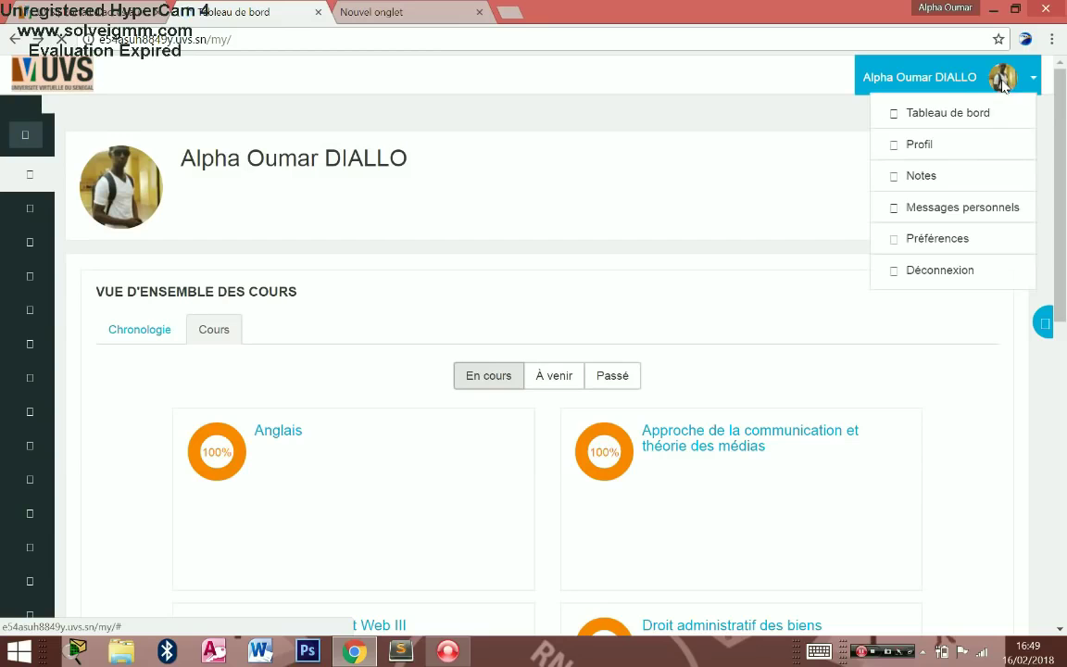
click(957, 148)
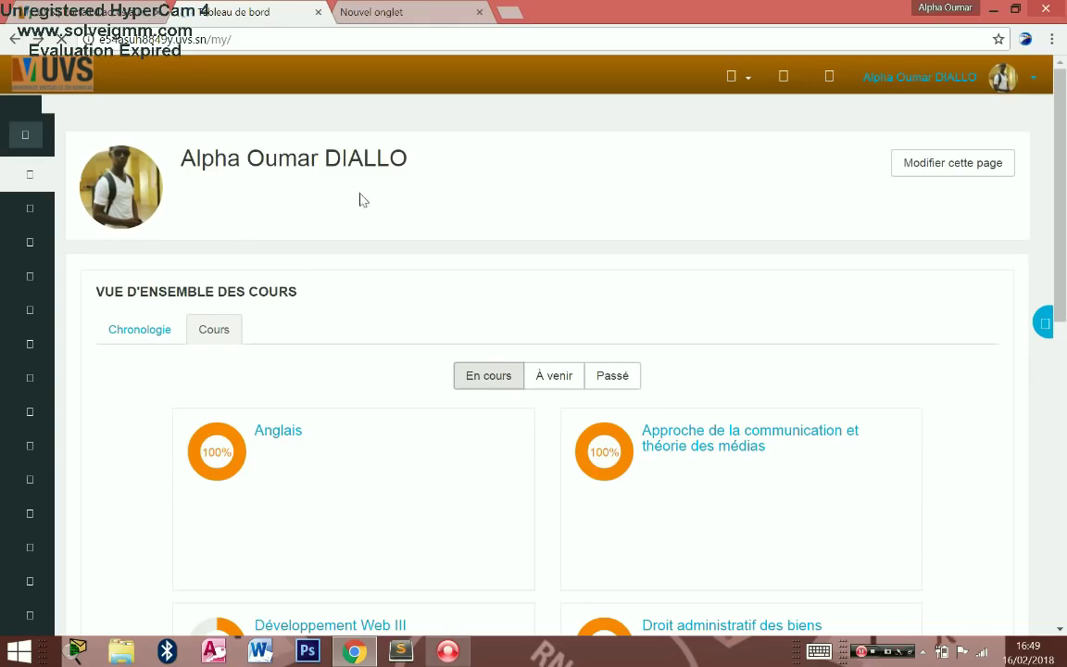
drag(1063, 224, 1062, 185)
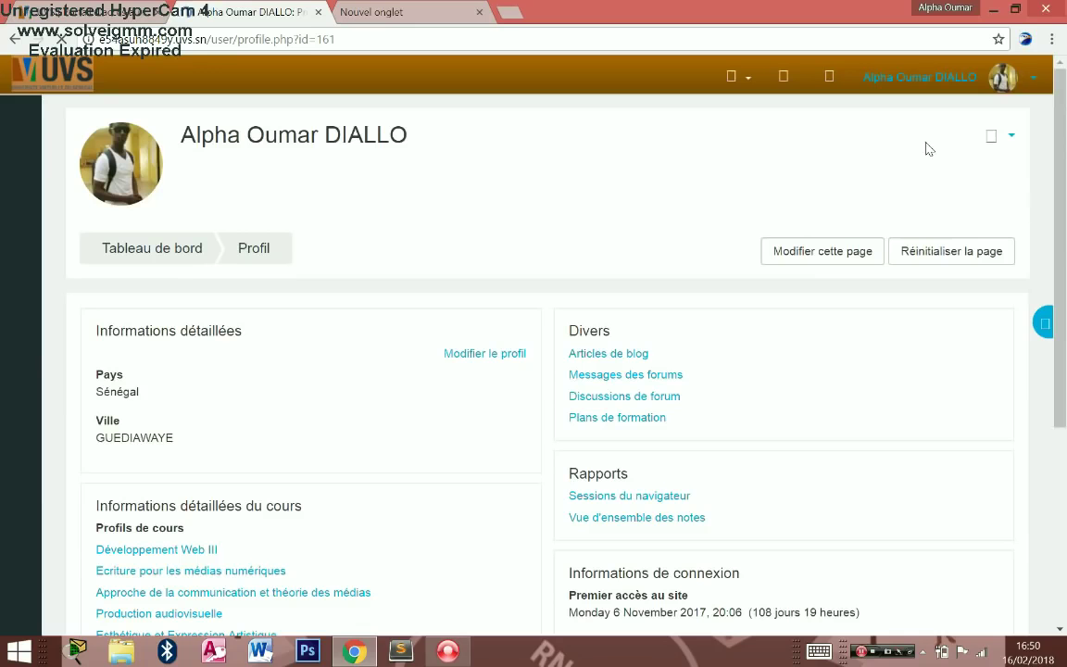
scroll(929, 148, down, 1)
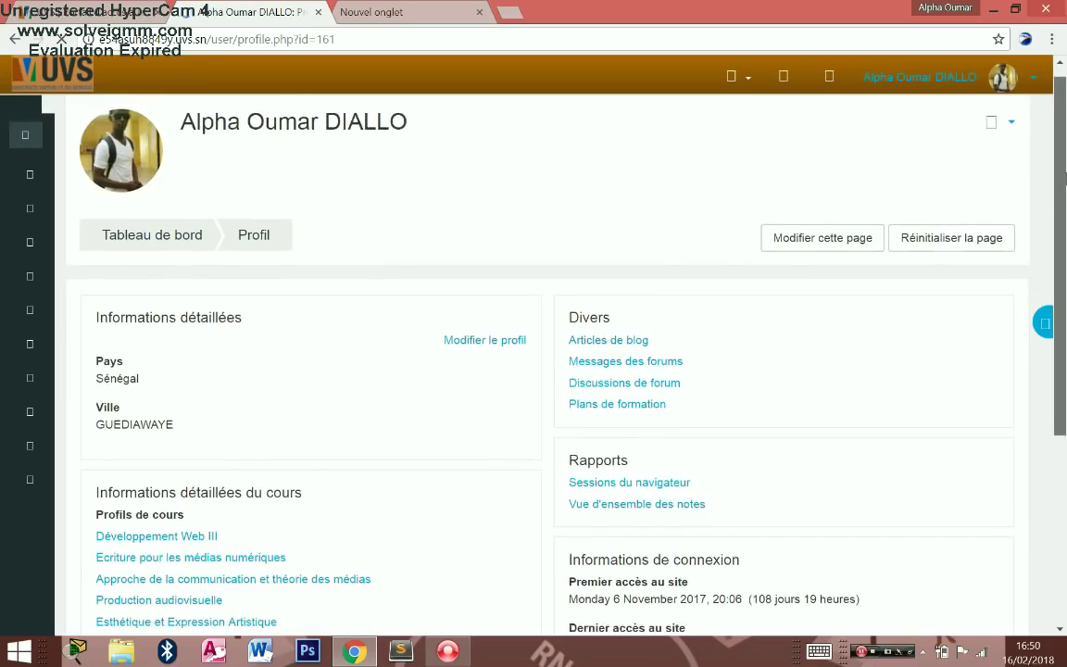
mouse_move(1064, 206)
mouse_down()
mouse_move(1065, 163)
mouse_move(1065, 217)
mouse_up()
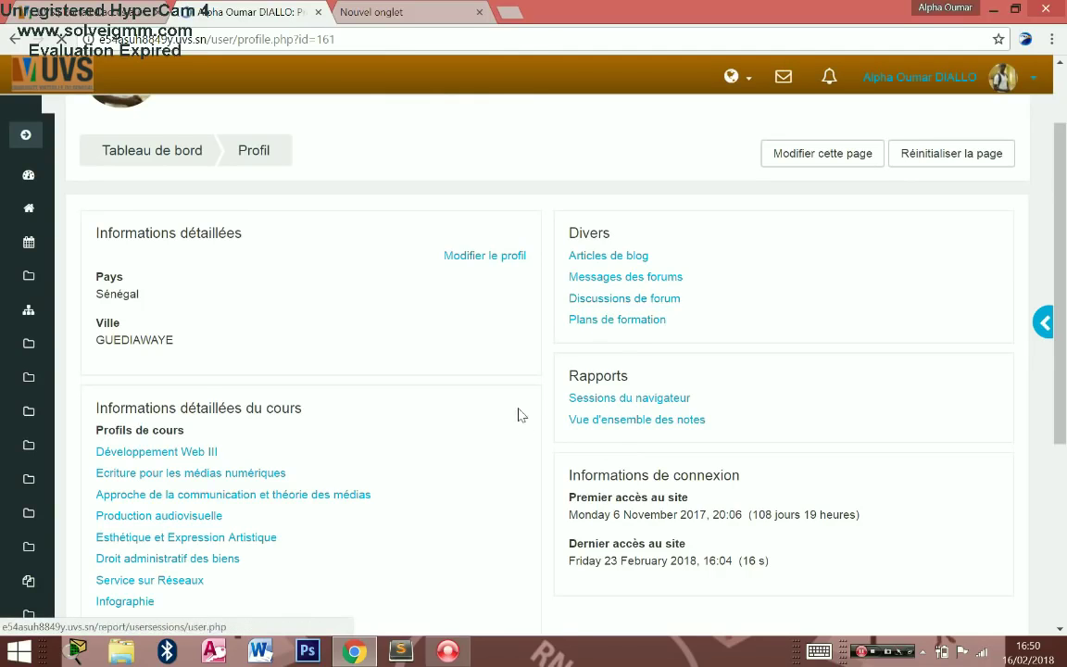
- Open the profile for editing and examine the editable fields of the Général section, including Ville
click(483, 255)
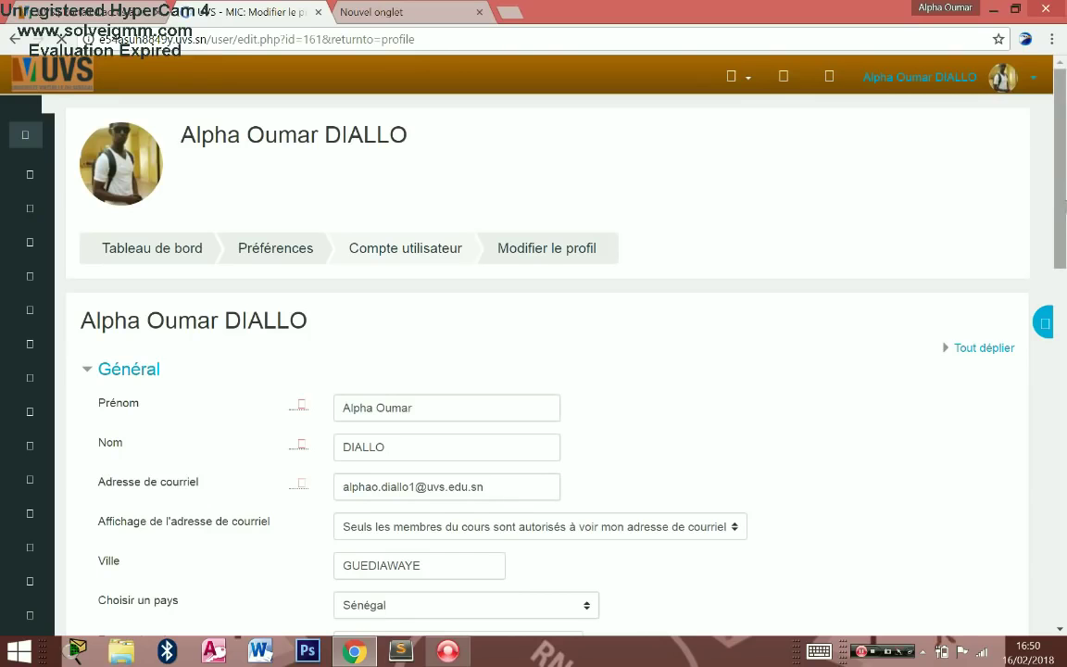
scroll(1064, 218, down, 1)
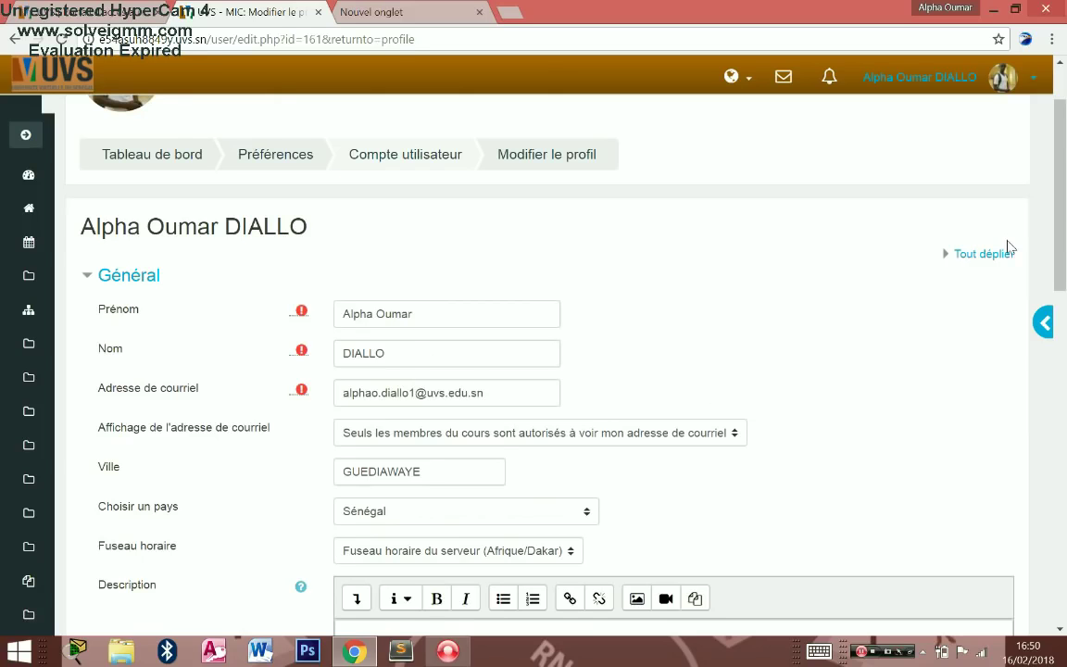
scroll(1055, 231, down, 1)
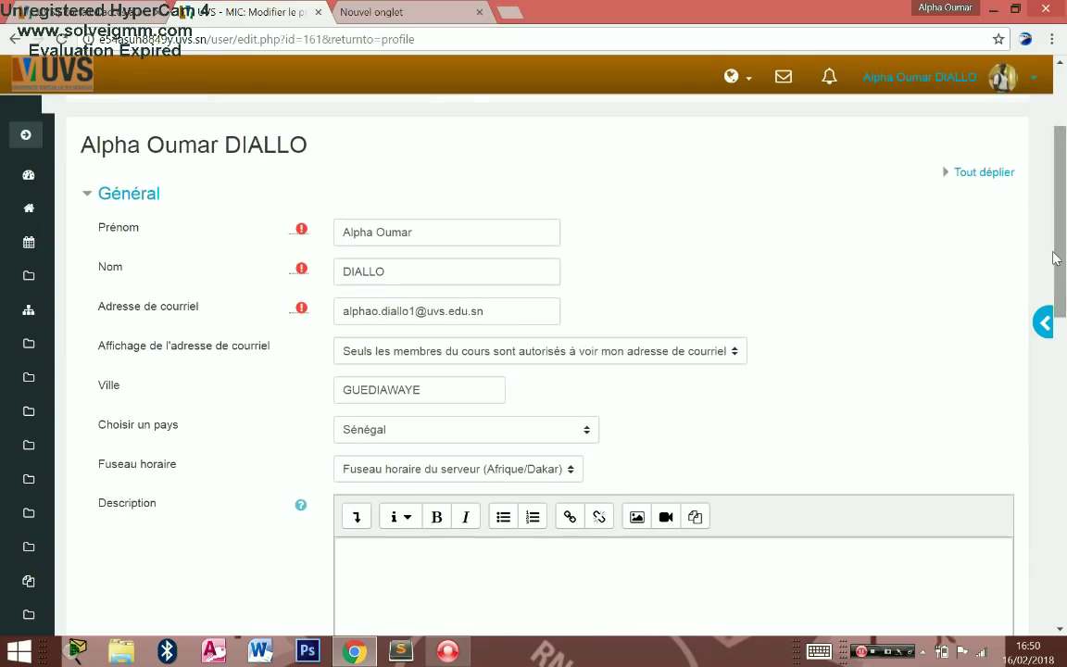
click(423, 386)
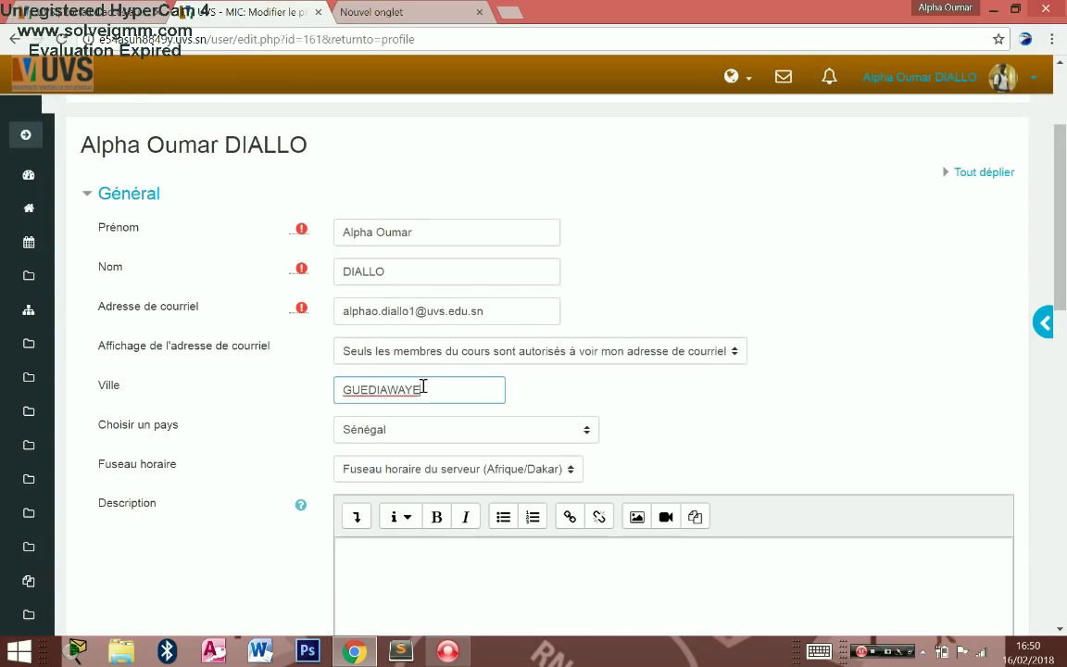
click(590, 380)
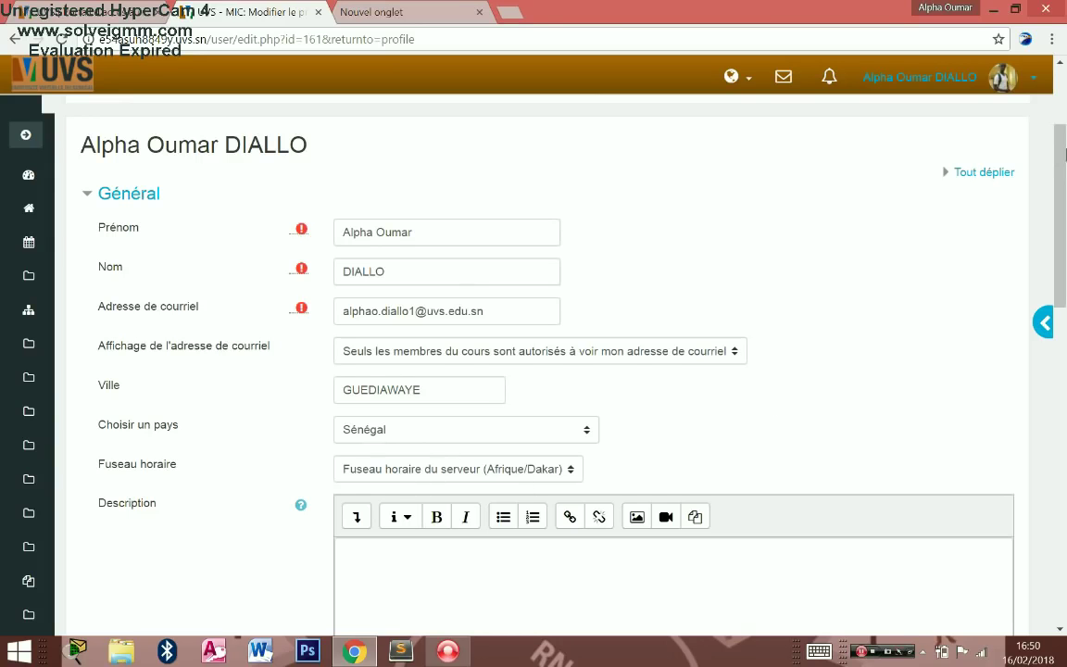
- Examine the Description editor and the Avatar utilisateur section of the profile form
scroll(1062, 148, down, 3)
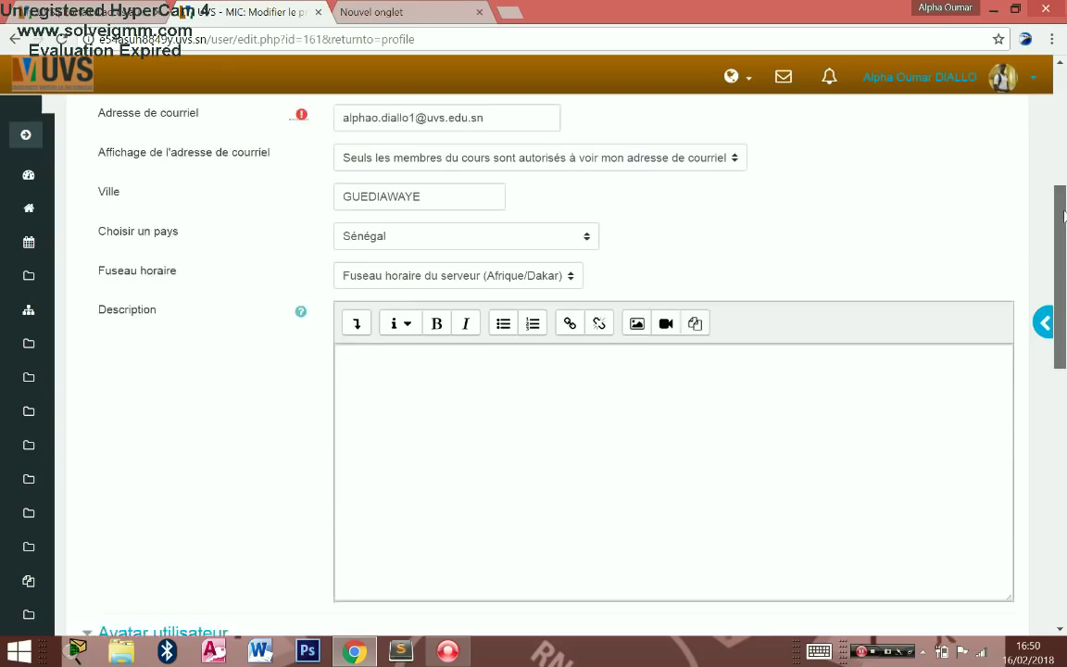
click(659, 371)
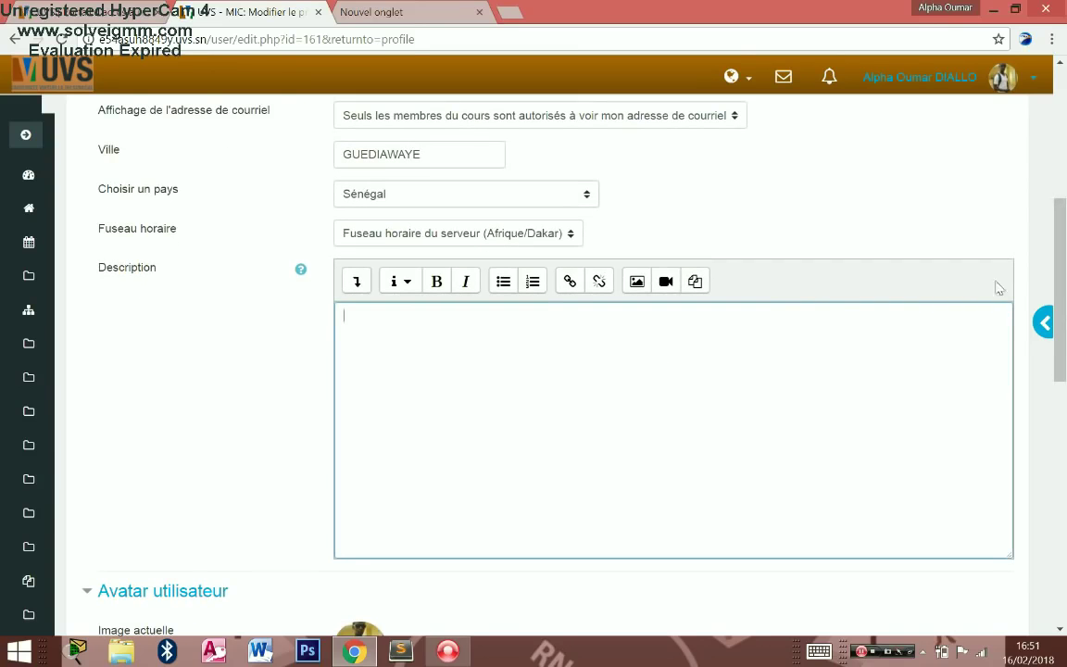
scroll(1064, 209, down, 2)
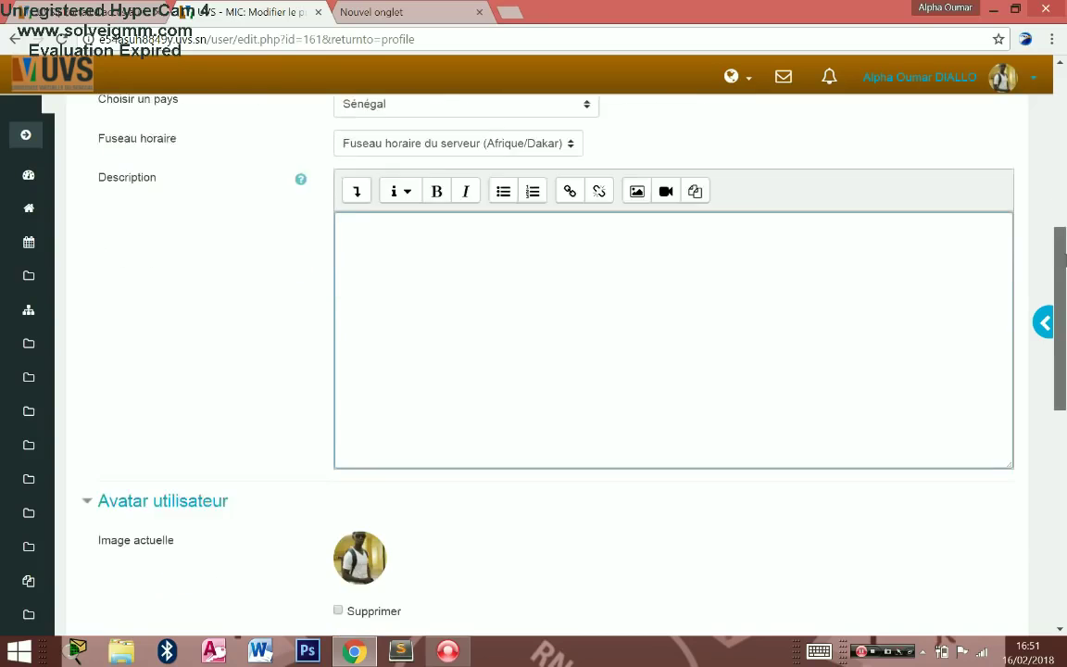
scroll(1063, 305, down, 1)
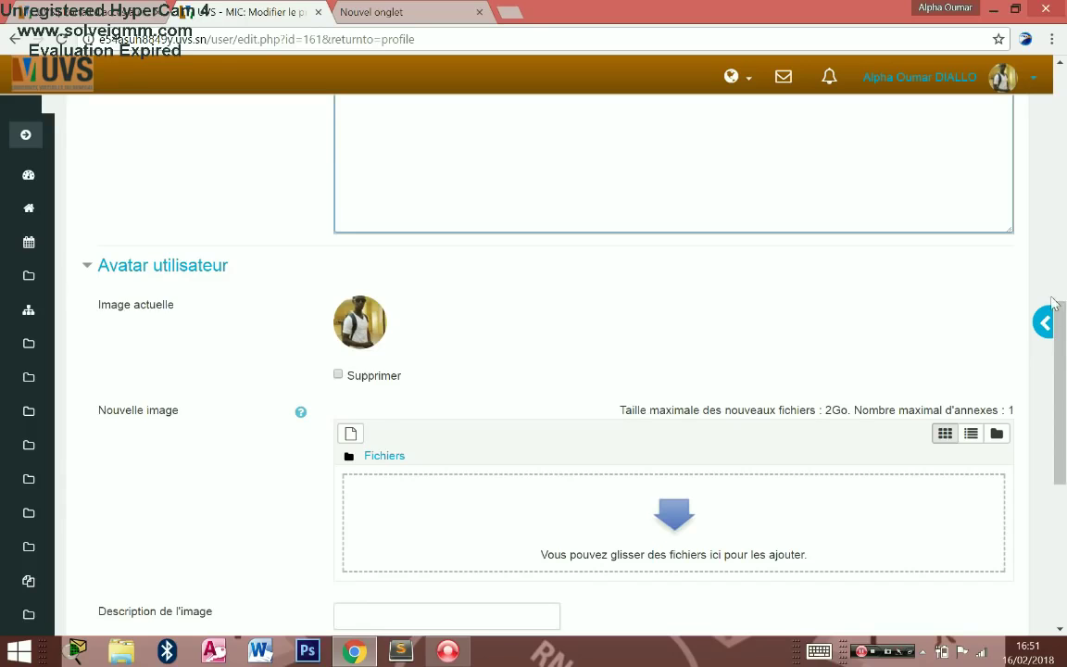
- Open the file selector for the new avatar image and browse the Camera Roll folder and its images subfolder for a photo
scroll(1055, 324, down, 2)
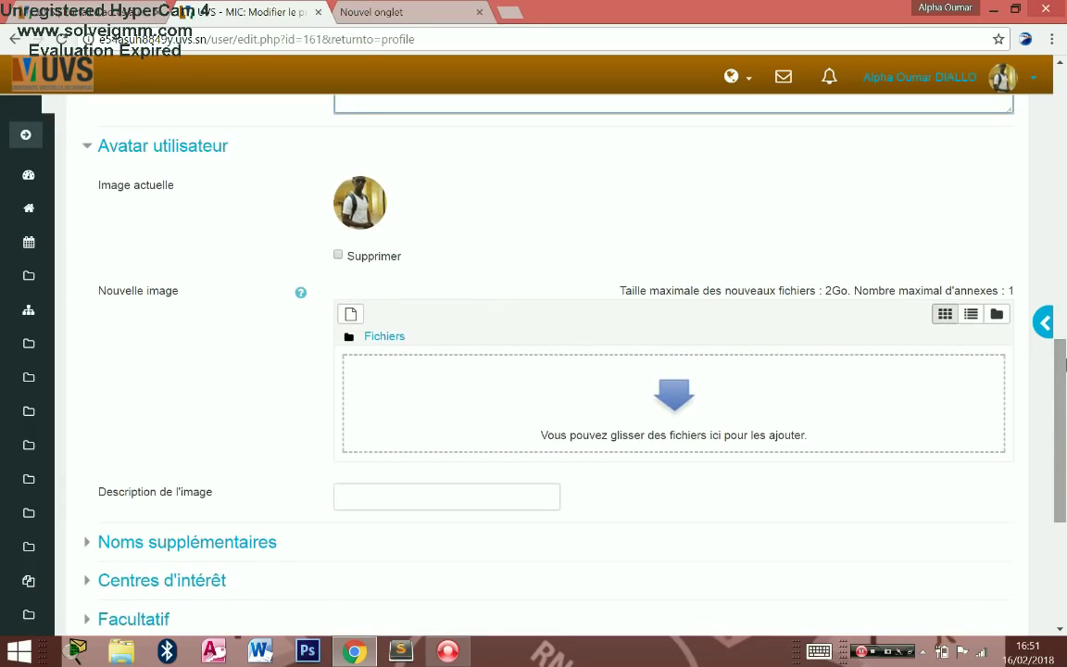
click(667, 403)
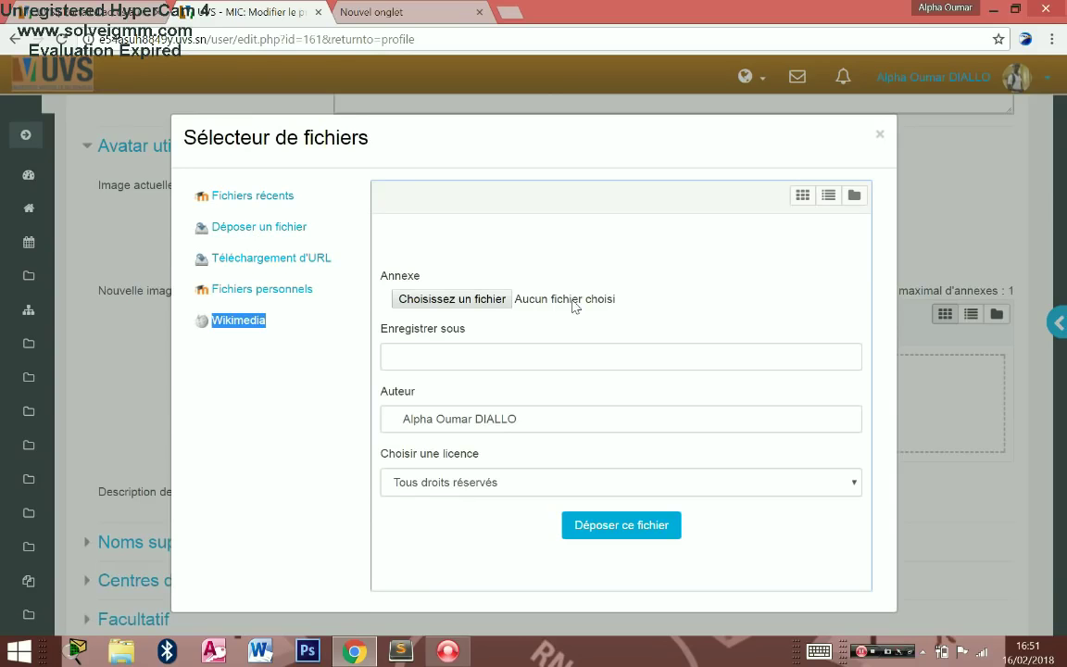
click(452, 299)
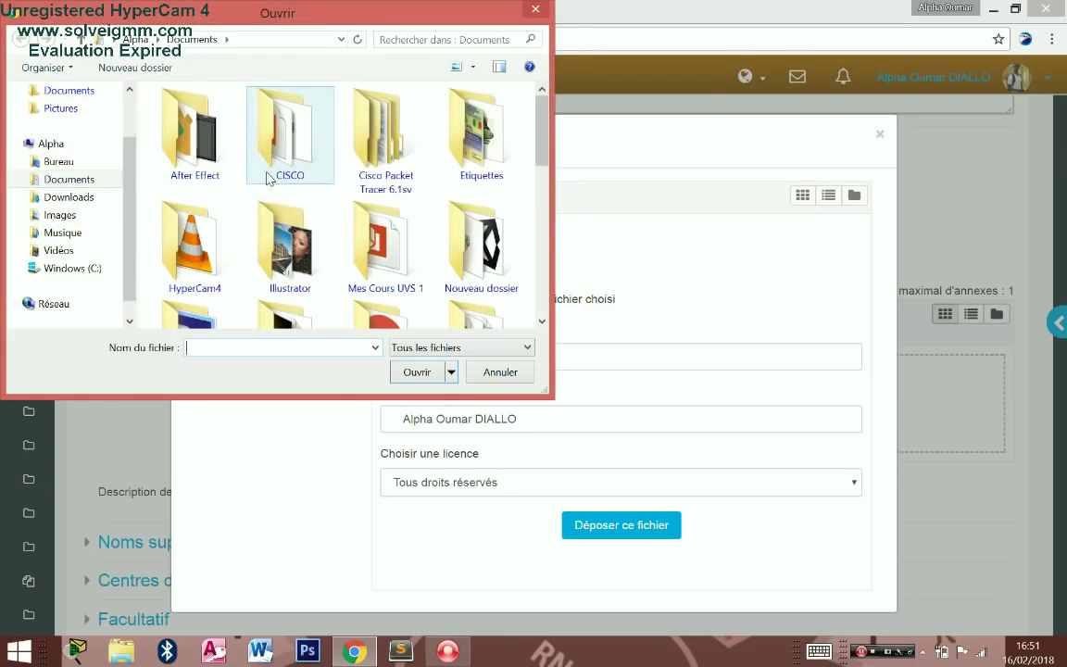
click(77, 113)
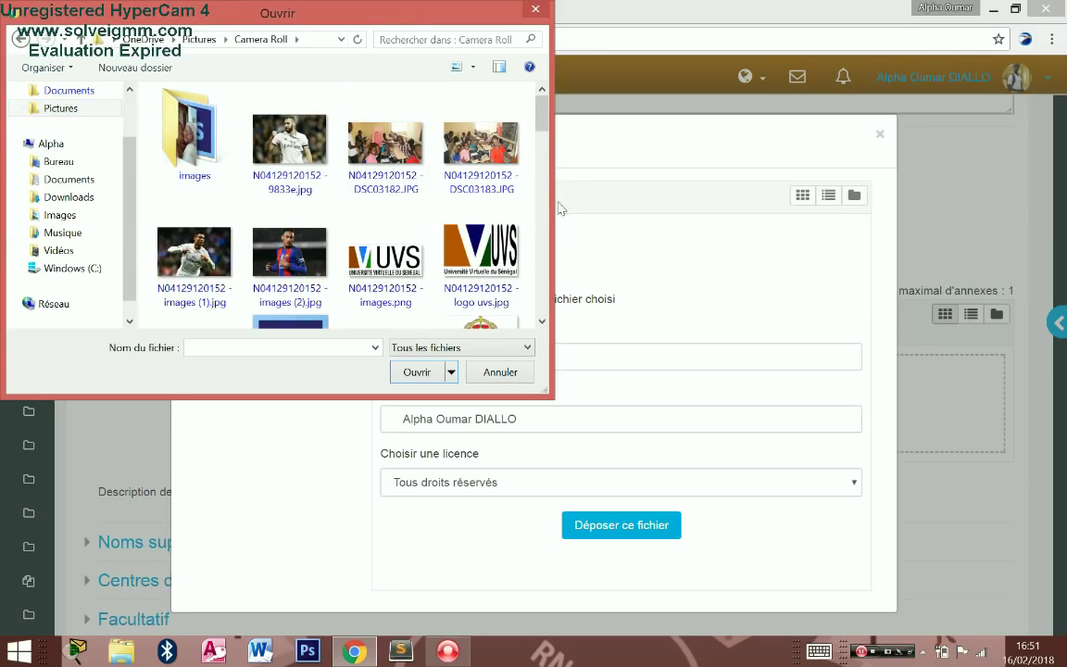
mouse_move(547, 138)
mouse_down()
mouse_move(550, 255)
mouse_move(540, 118)
mouse_up()
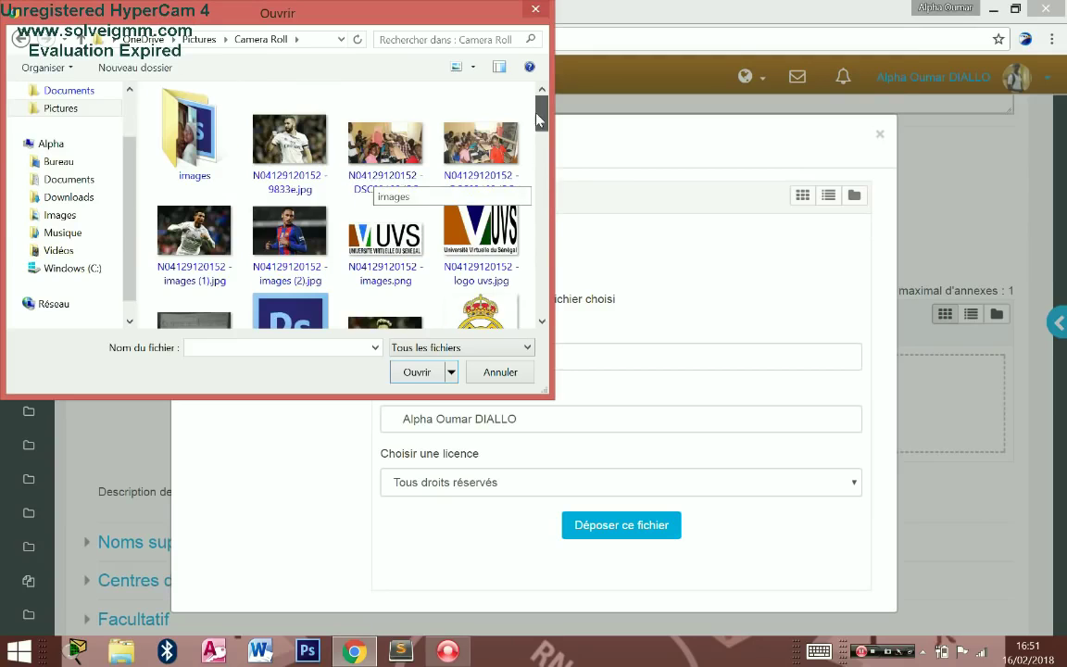
double_click(220, 143)
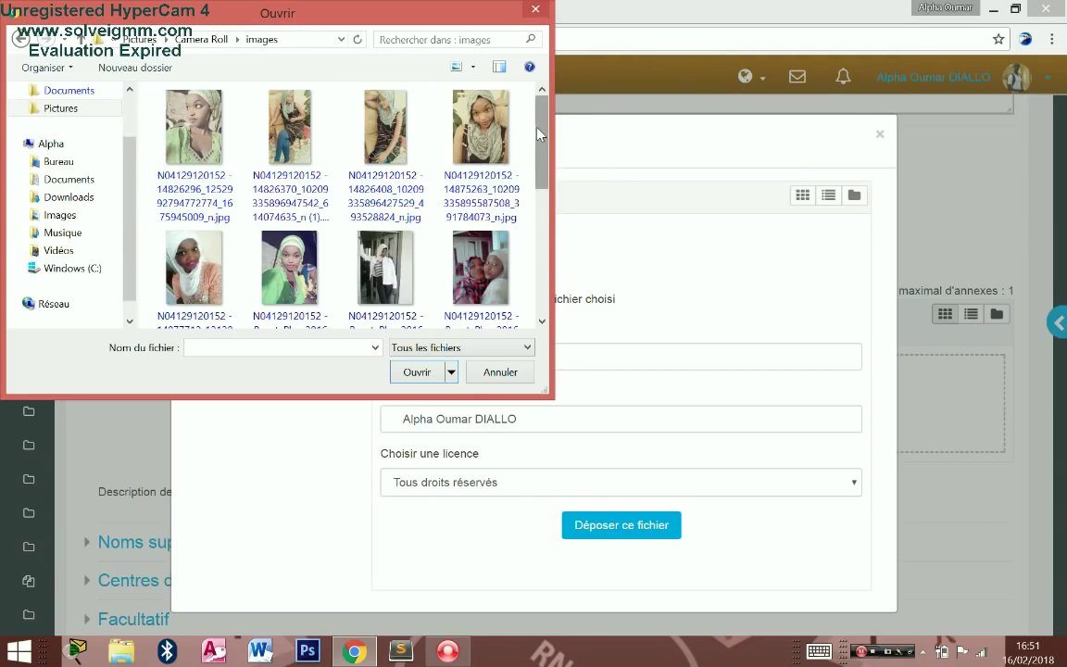
drag(539, 134, 523, 232)
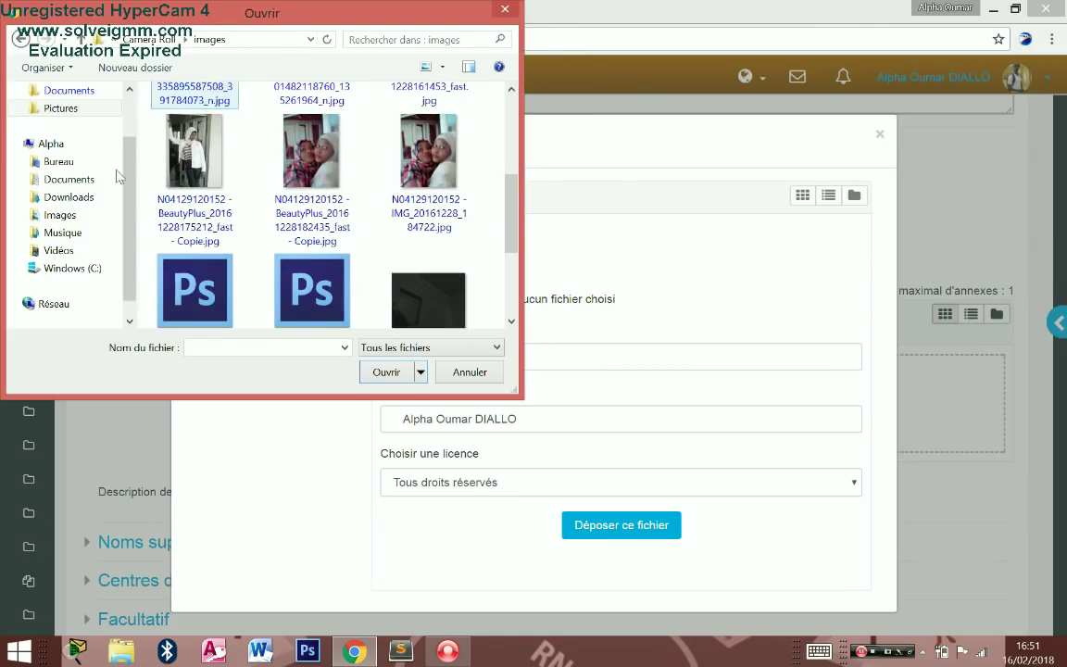
- Browse the Pictures, Images and Bureau folders for a suitable avatar photo
click(61, 108)
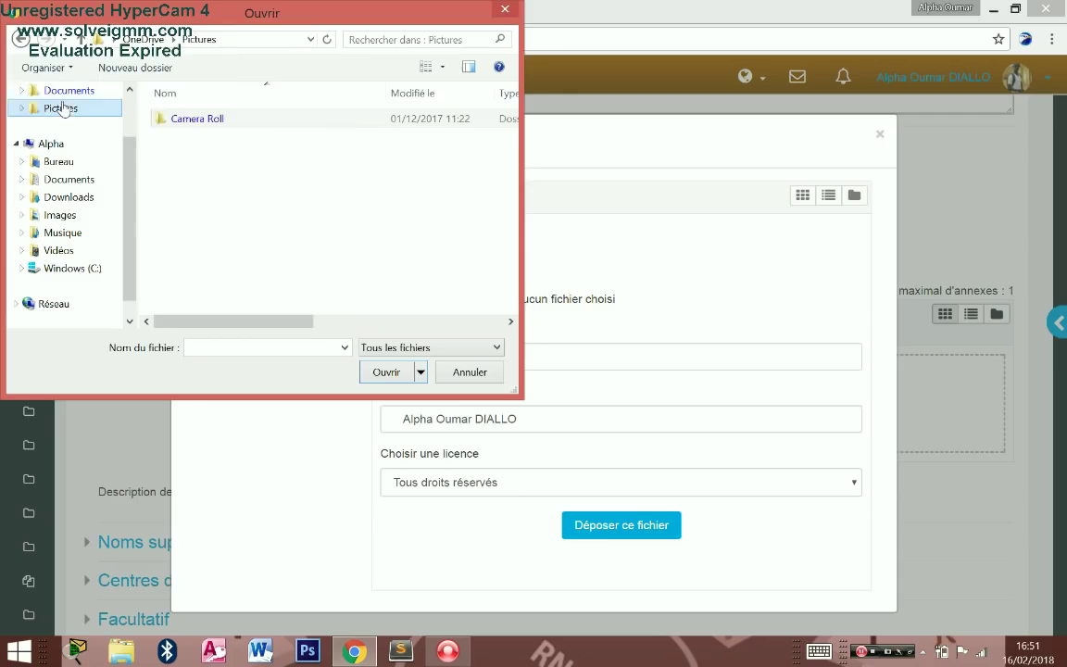
click(61, 90)
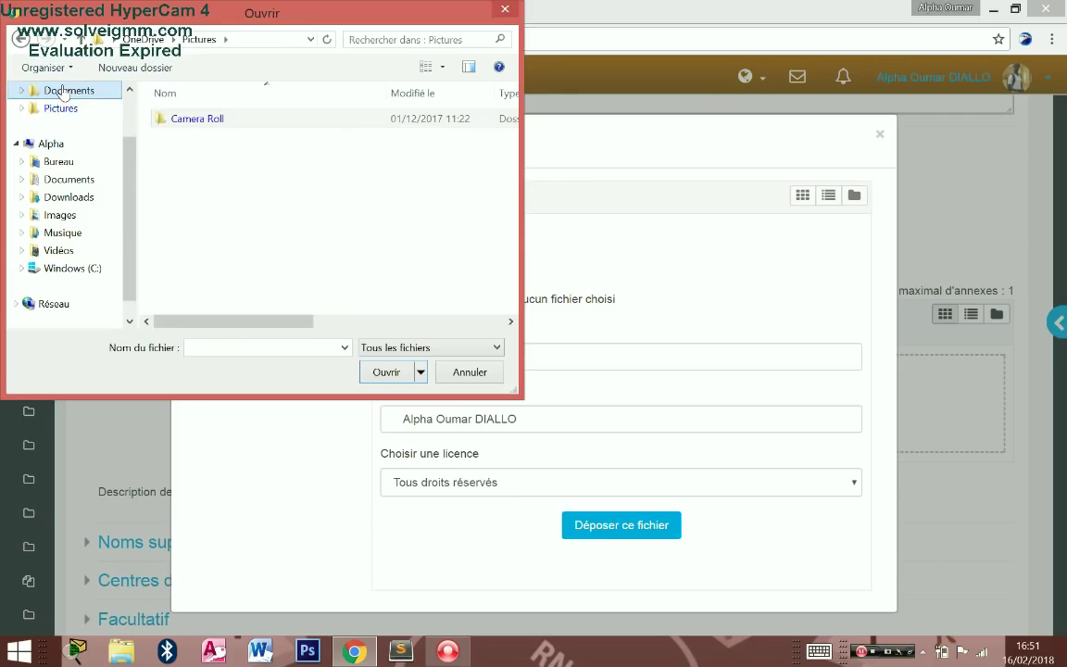
click(57, 216)
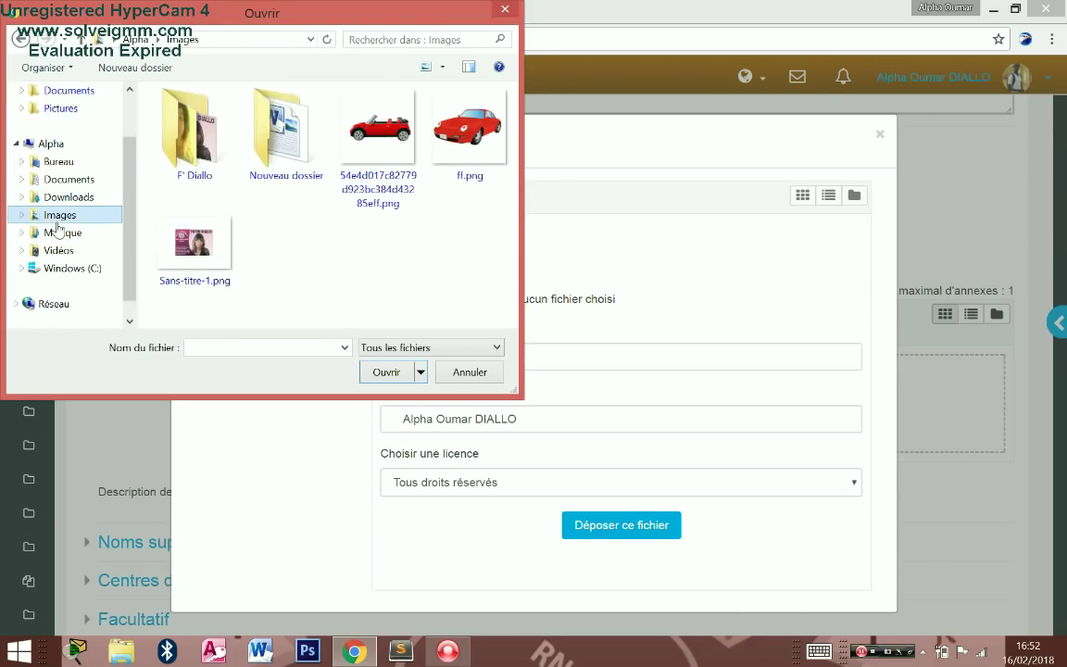
click(53, 161)
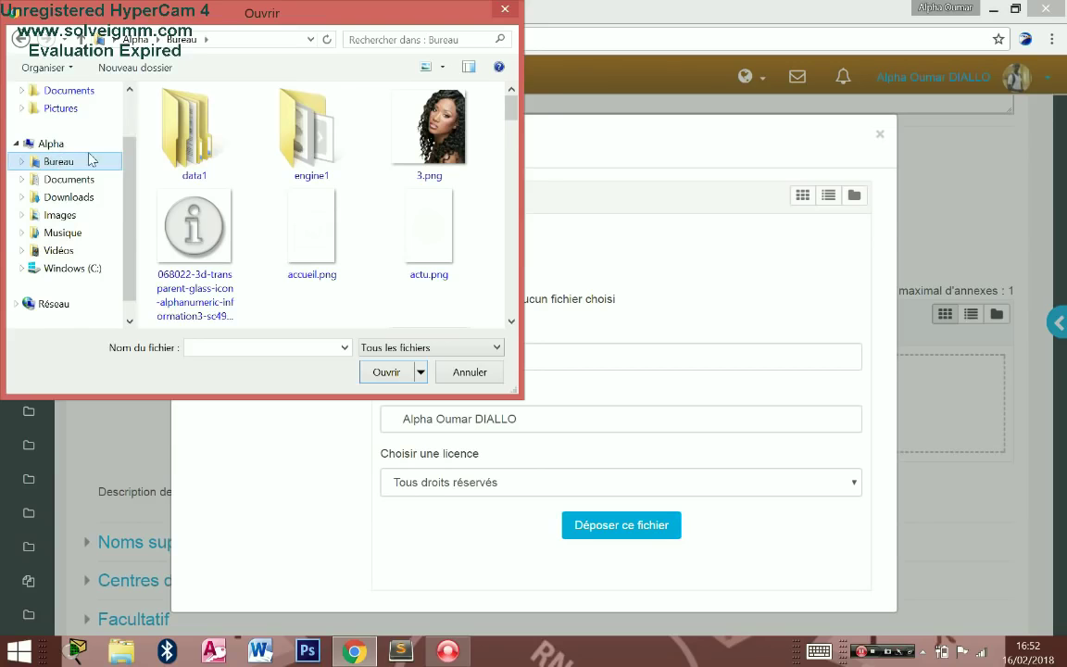
- Try to choose the DSC03183.JPG photo from Camera Roll as the avatar file, and cancel its transfer
click(31, 110)
double_click(289, 116)
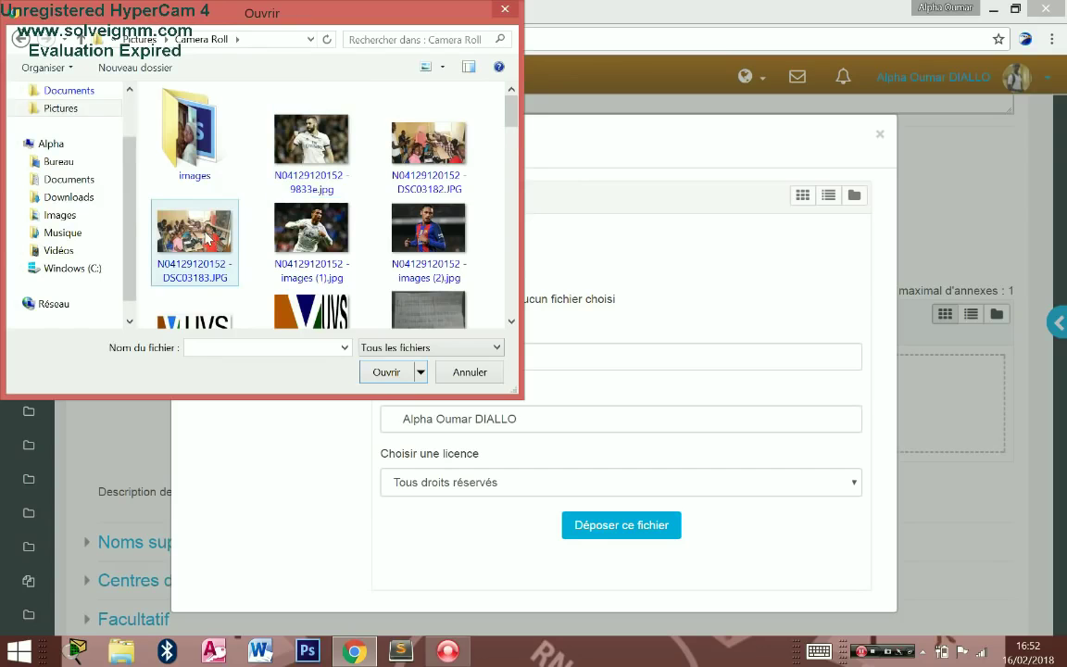
click(208, 239)
click(385, 372)
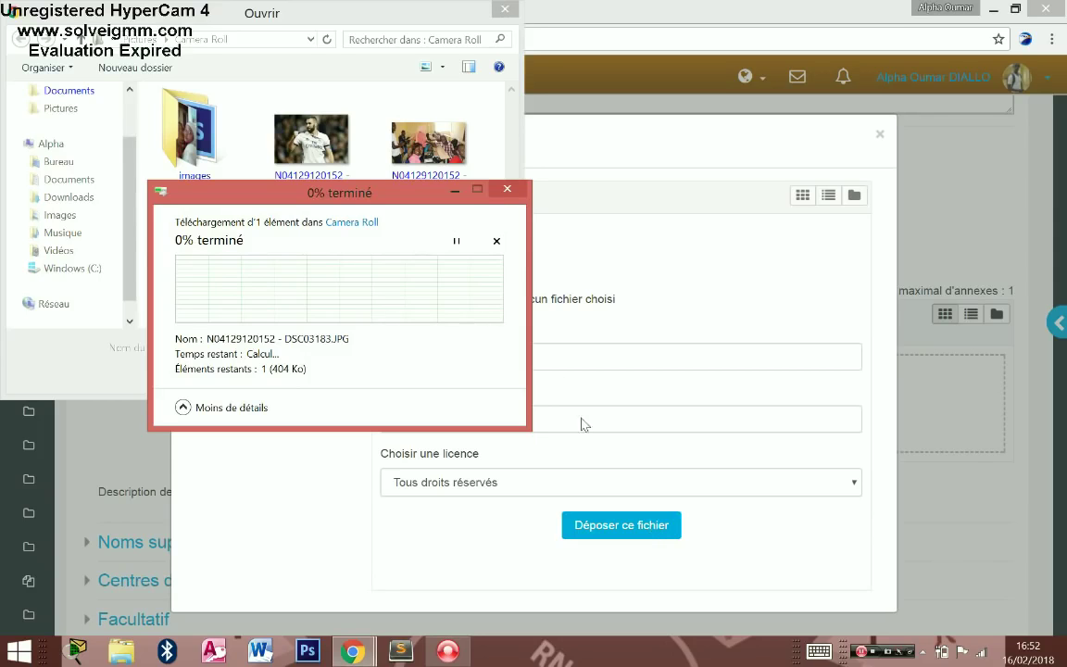
click(506, 191)
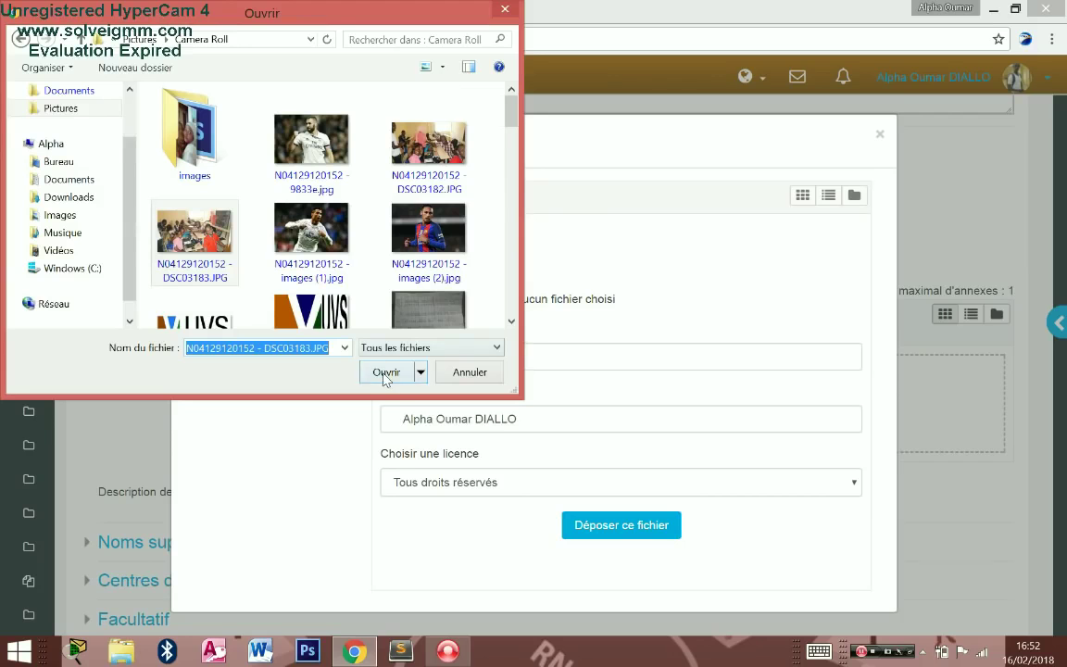
click(384, 372)
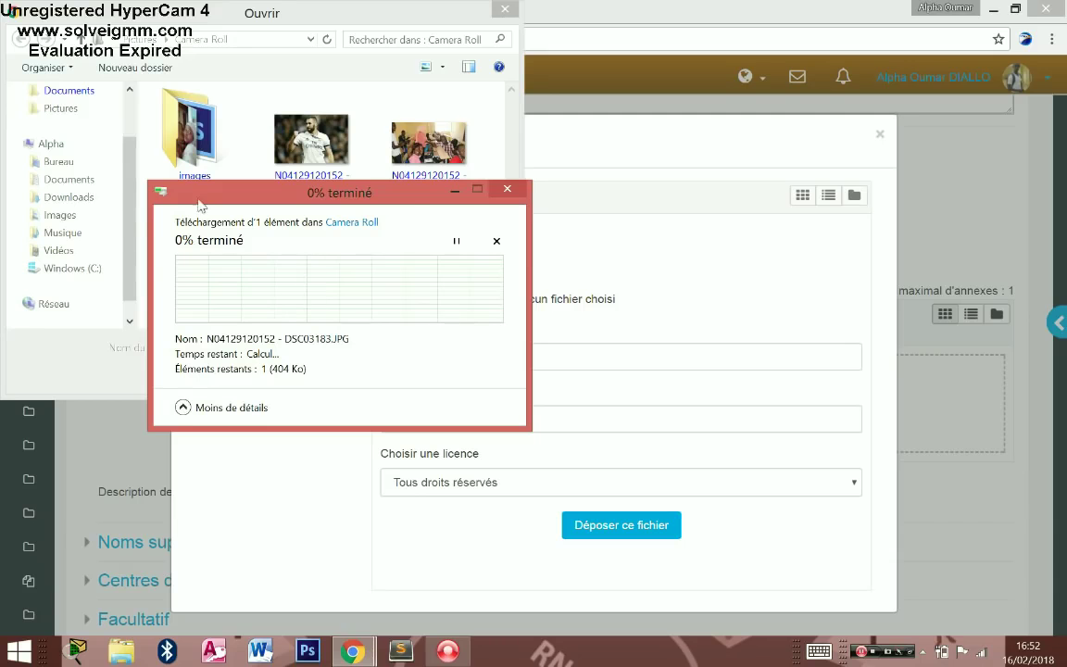
click(511, 191)
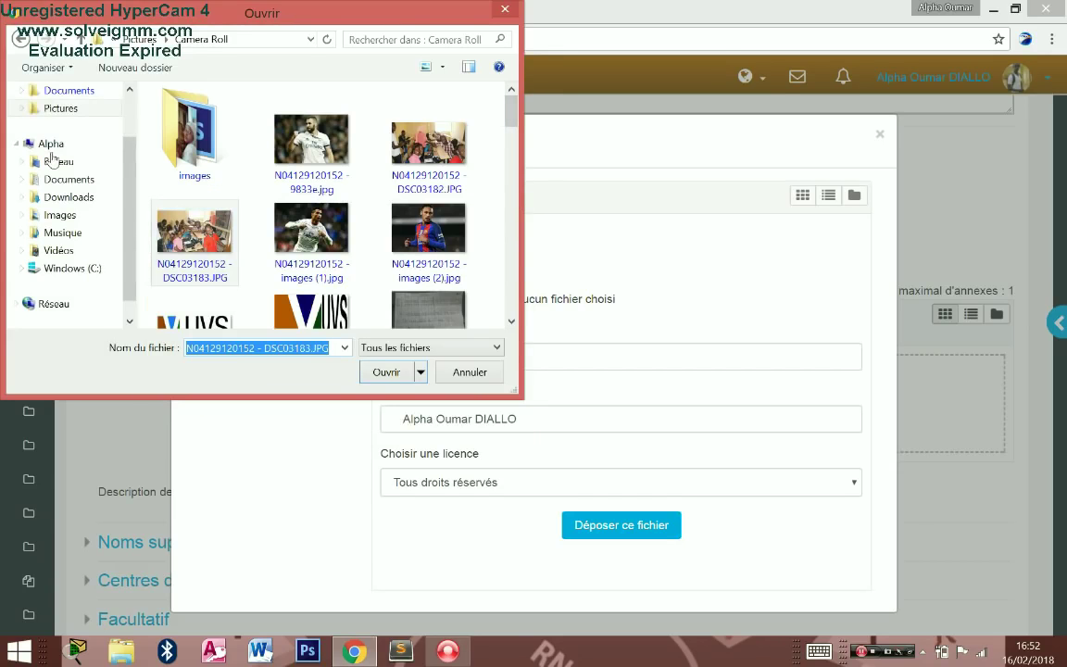
- Try to upload the 20171105_100212.jpg photo from Downloads as the new avatar image, and close the file selector
click(74, 197)
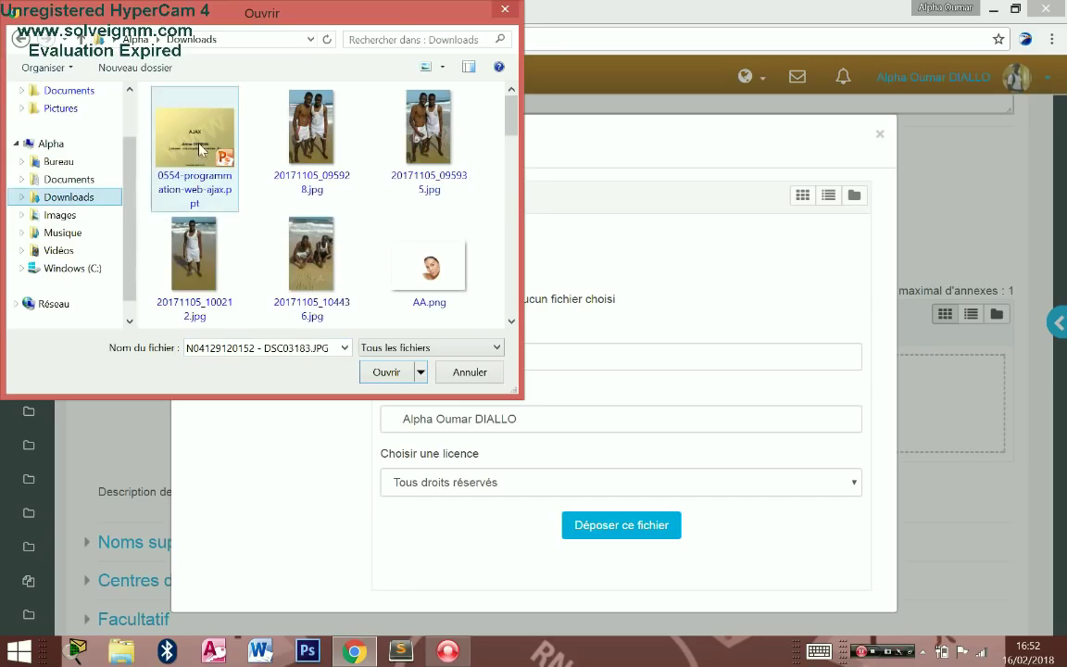
click(193, 236)
click(383, 373)
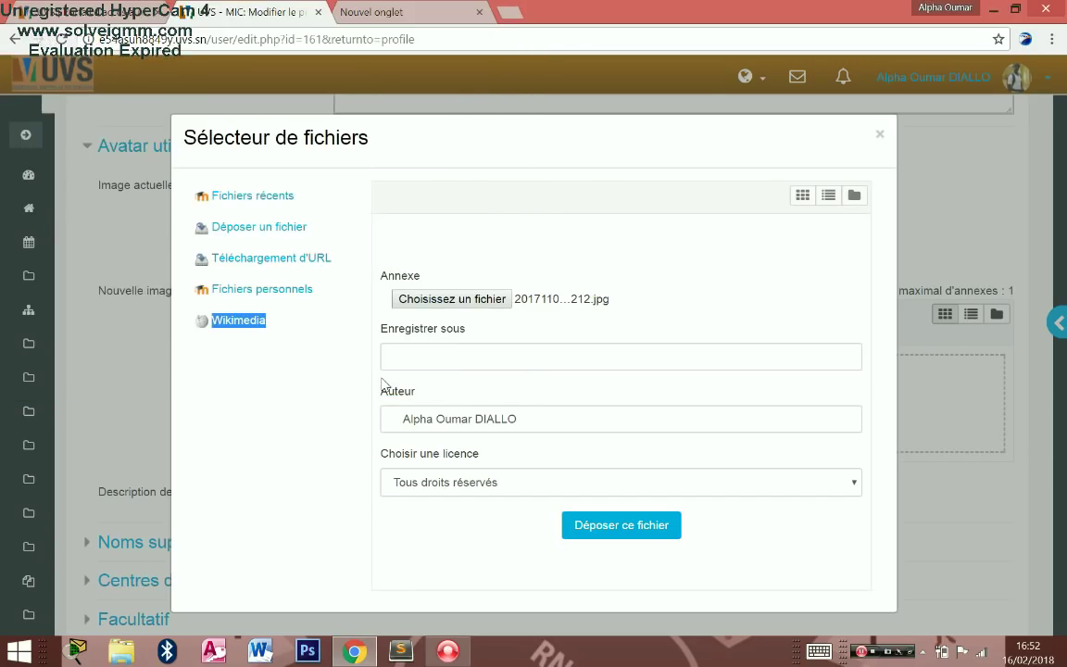
click(609, 536)
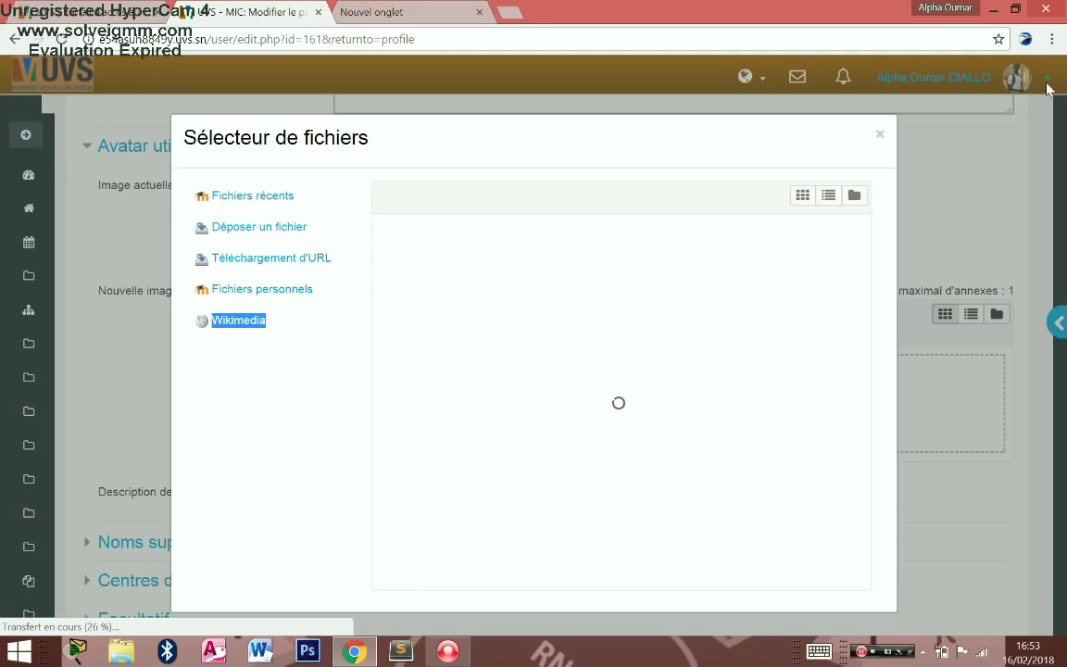
click(880, 137)
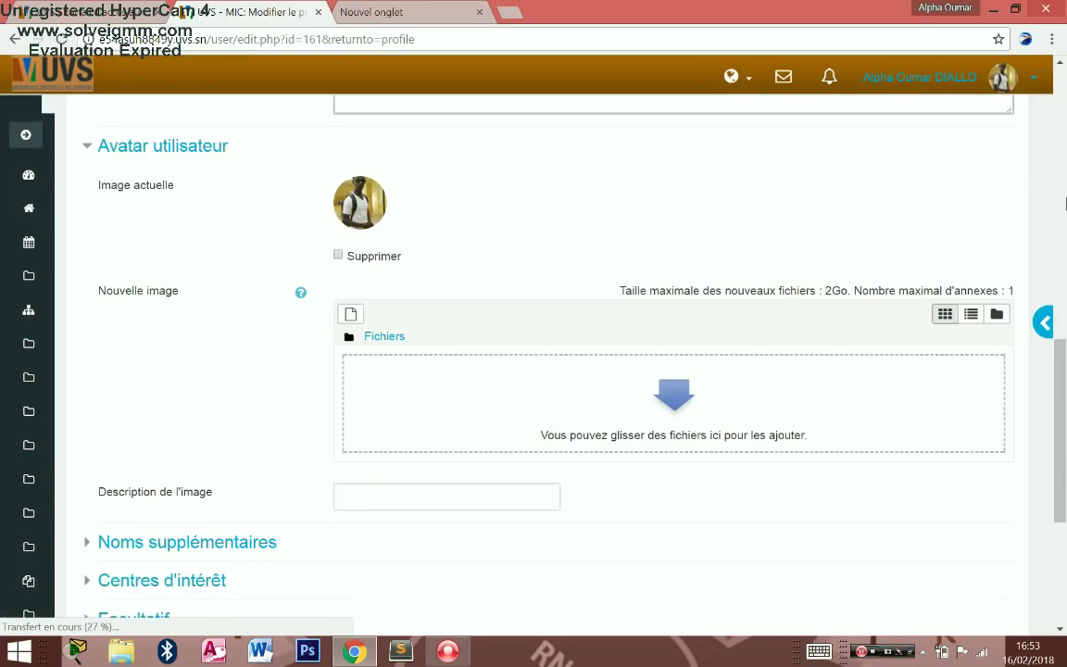
- Examine the remaining sections of the profile form and the option to delete the current avatar, and return to the form's beginning
drag(1065, 447, 1064, 525)
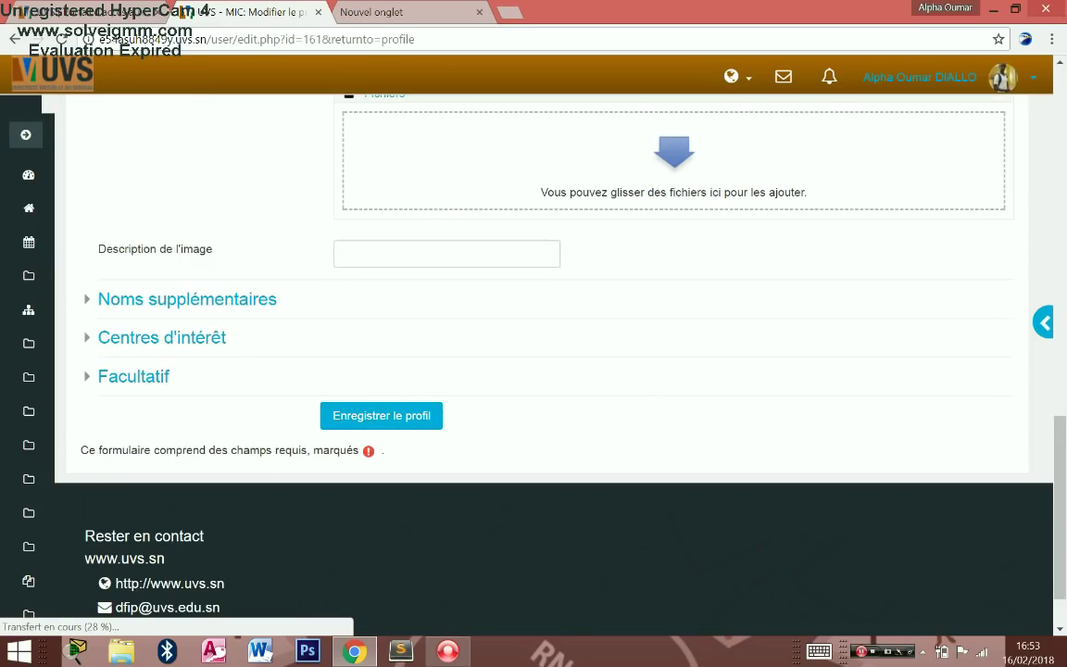
mouse_move(1055, 606)
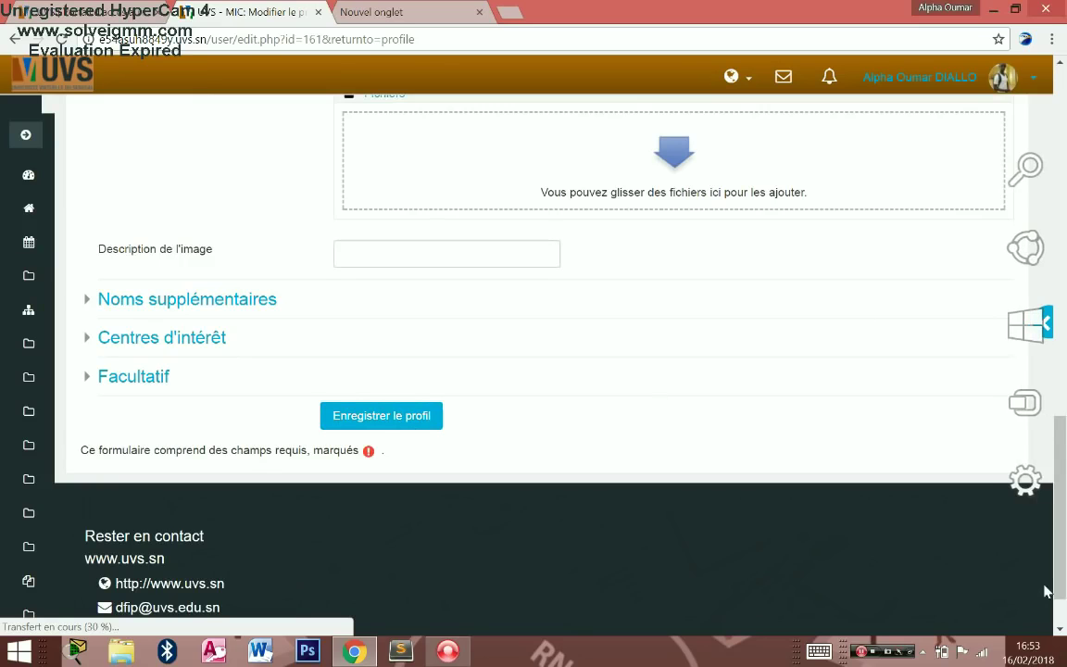
drag(1061, 482, 1061, 311)
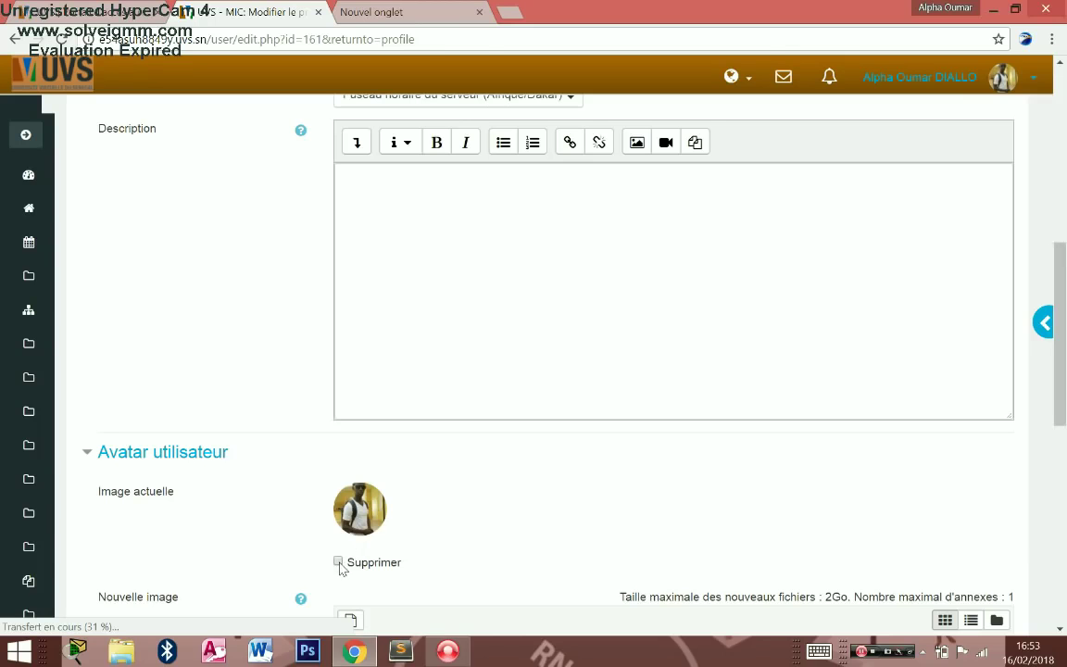
click(1063, 167)
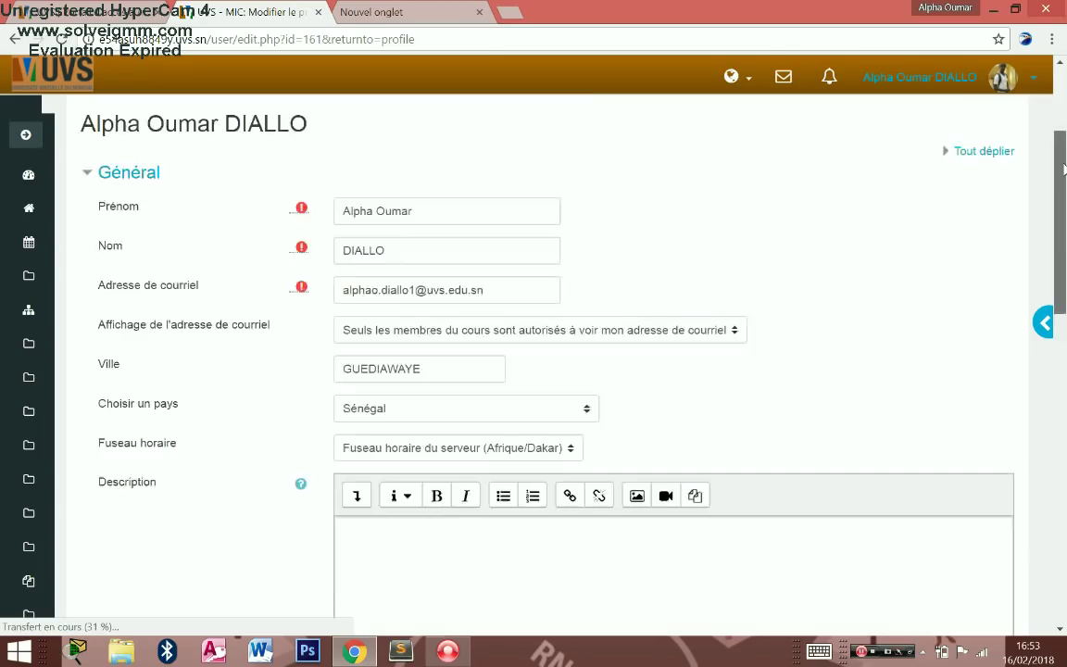
drag(1063, 166, 1063, 116)
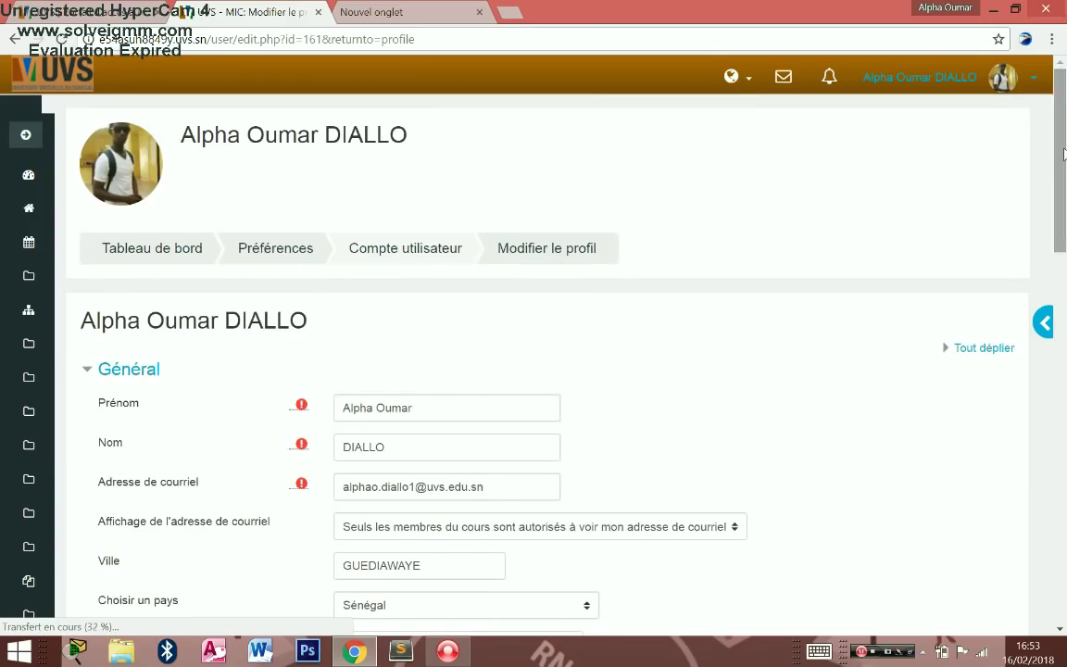
- Try to open the Tableau de bord page, and open the Préférences page
click(174, 255)
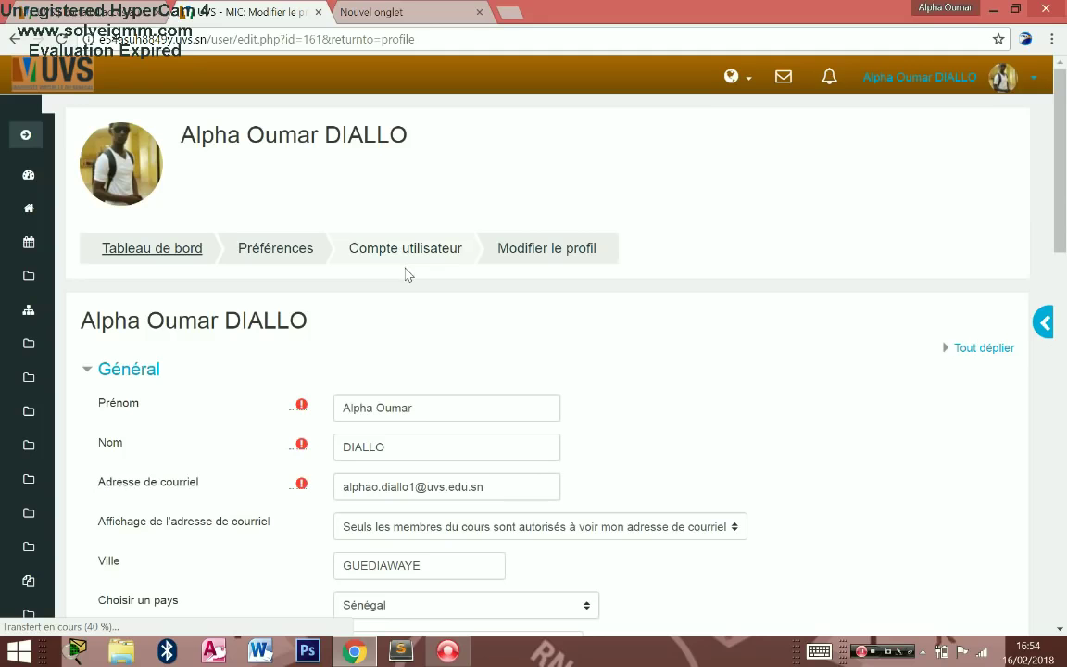
click(284, 256)
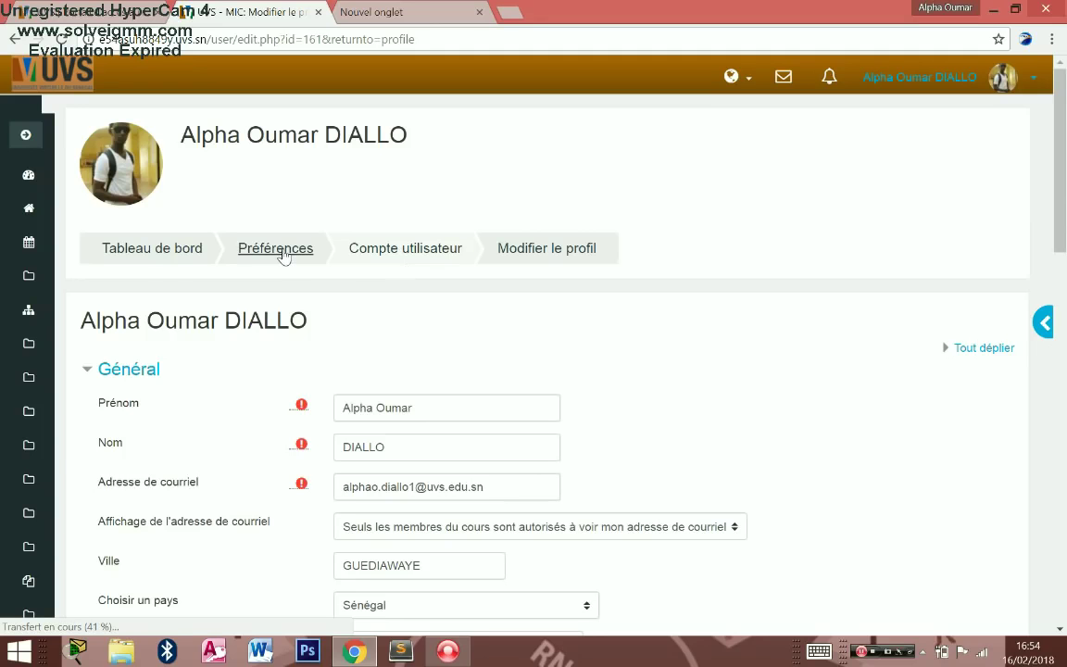